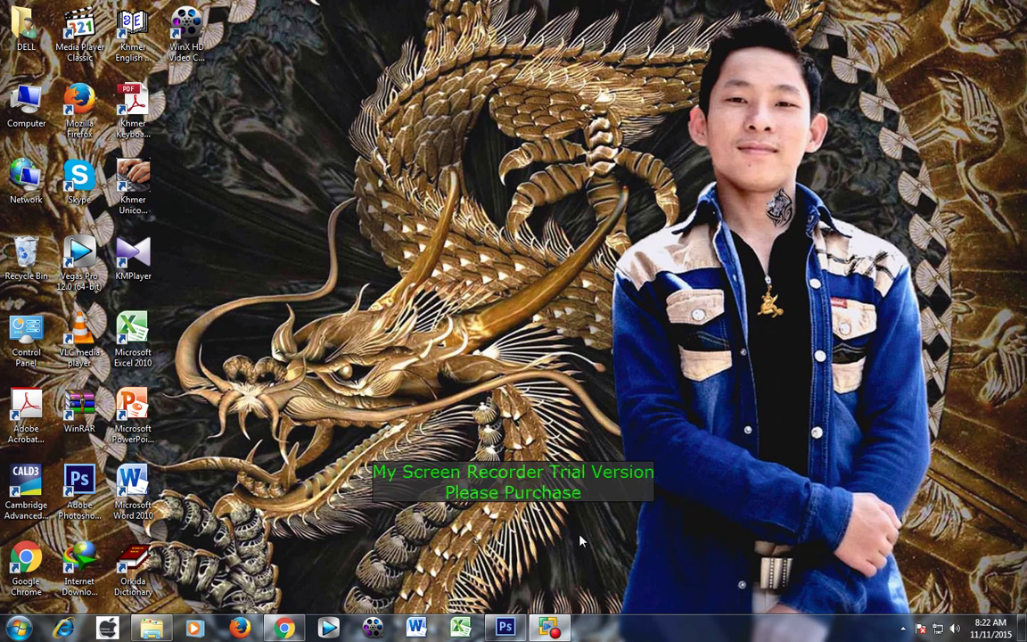
Switch to Photoshop and open the photo of the man in front of the temple from the SSI's document folder
left_click(498, 629)
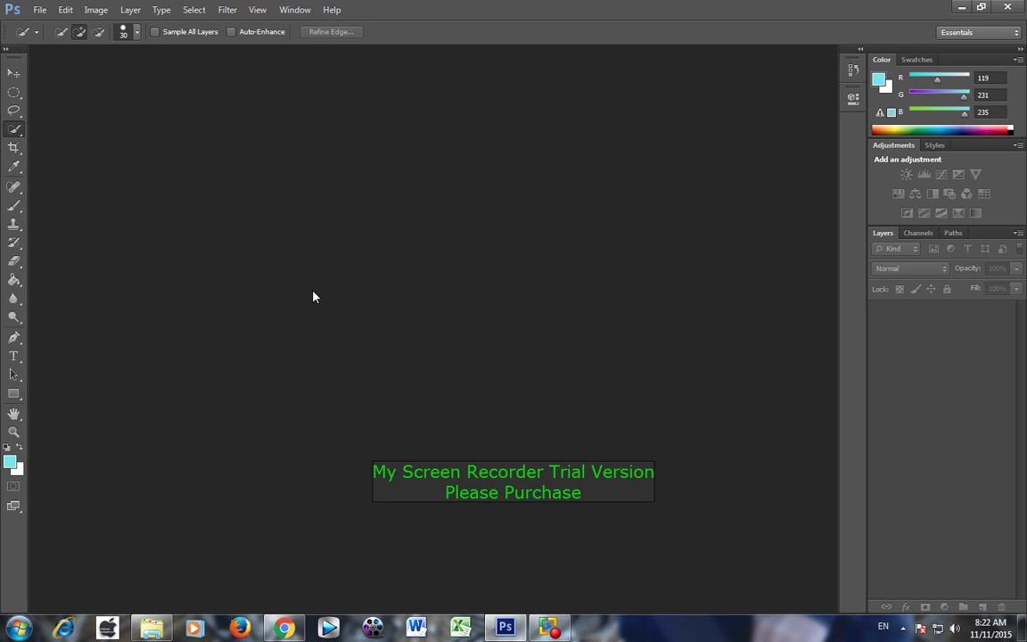
double_click(377, 207)
left_click(521, 190)
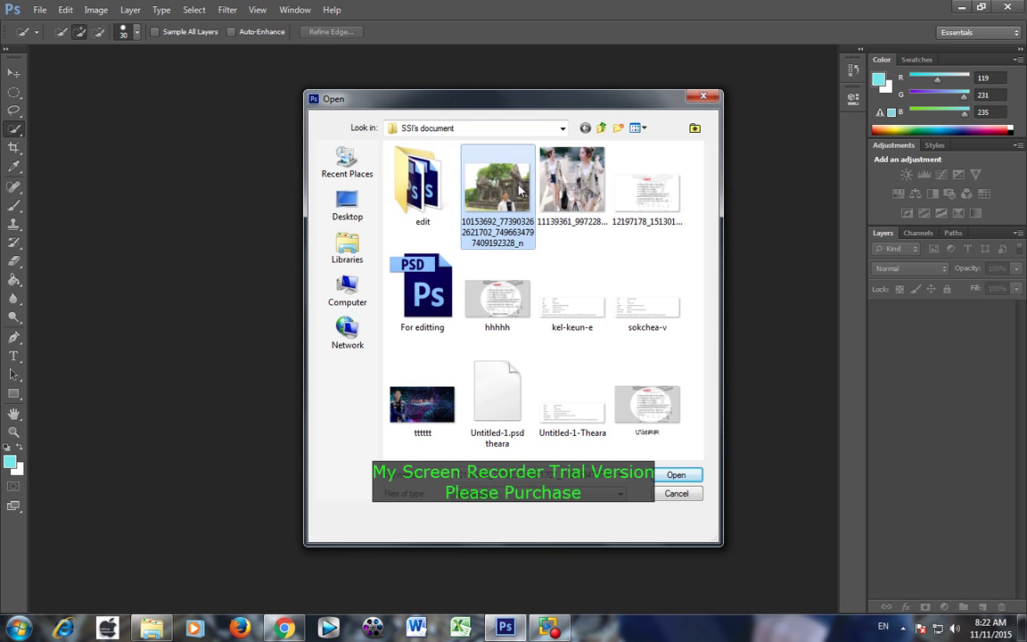
left_click(676, 476)
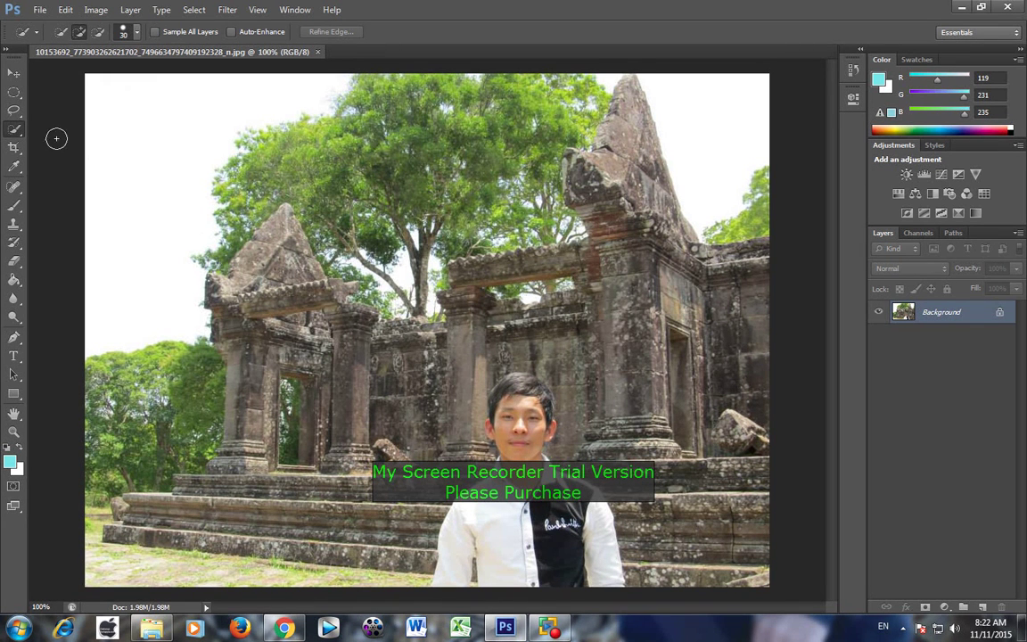
Select the man's head, shirt and arms with the Quick Selection tool
left_click(14, 93)
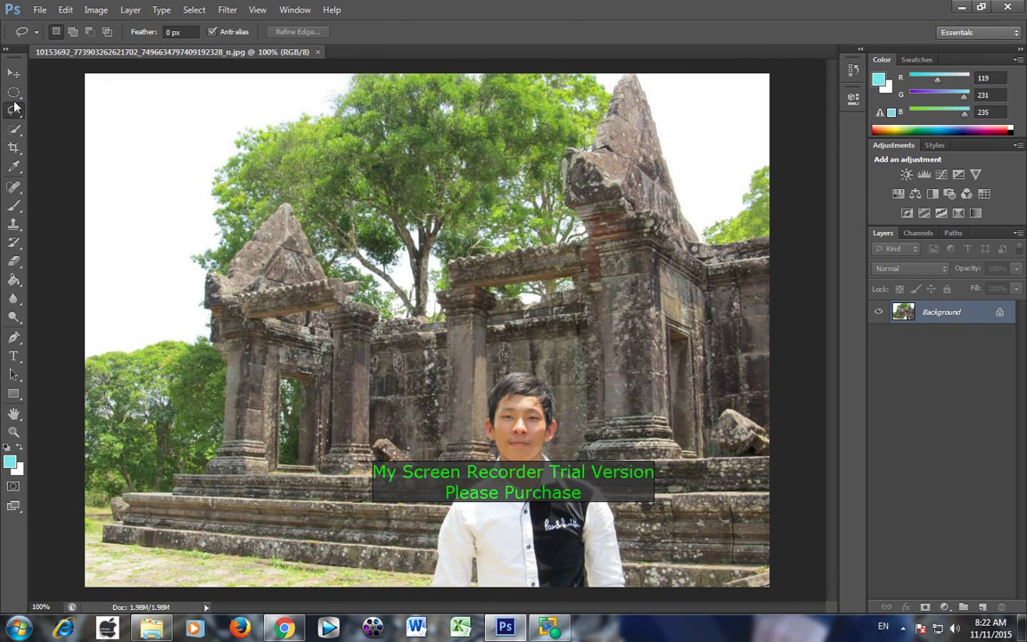
left_click(14, 112)
left_click(16, 129)
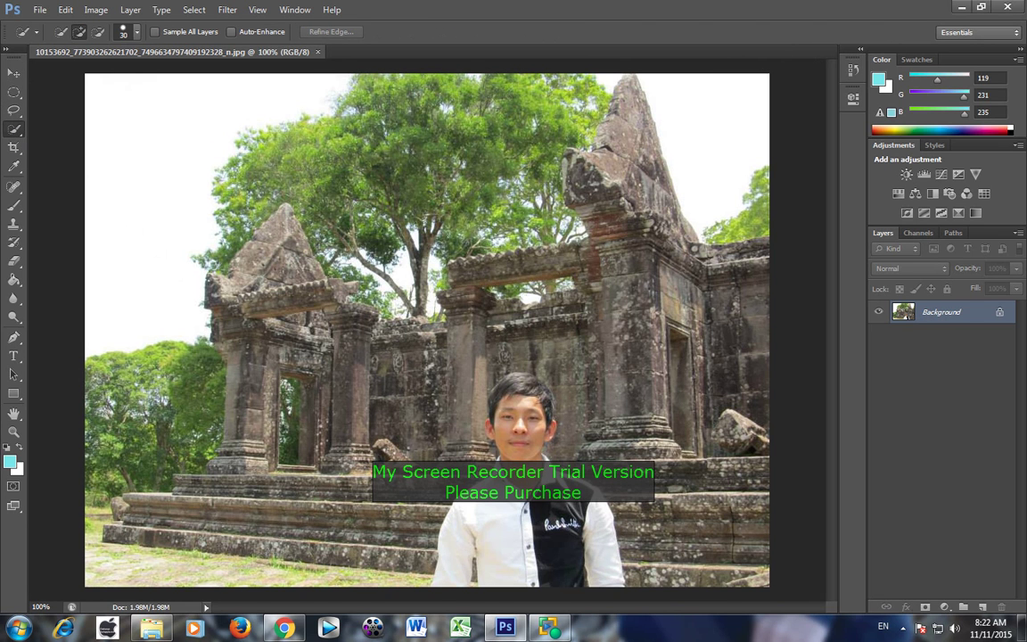
left_click(517, 383)
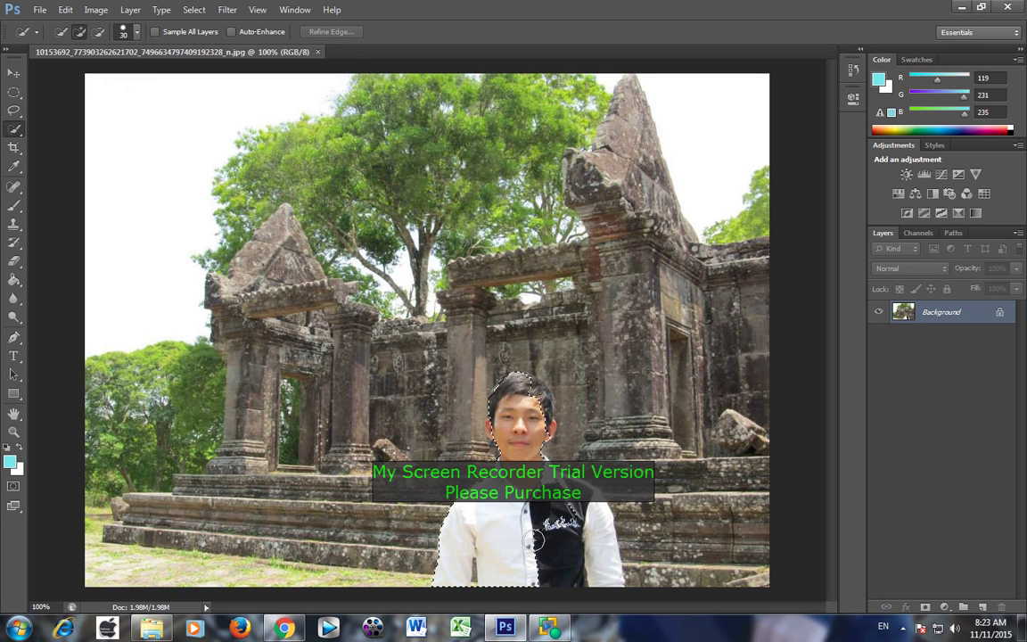
left_click(592, 579)
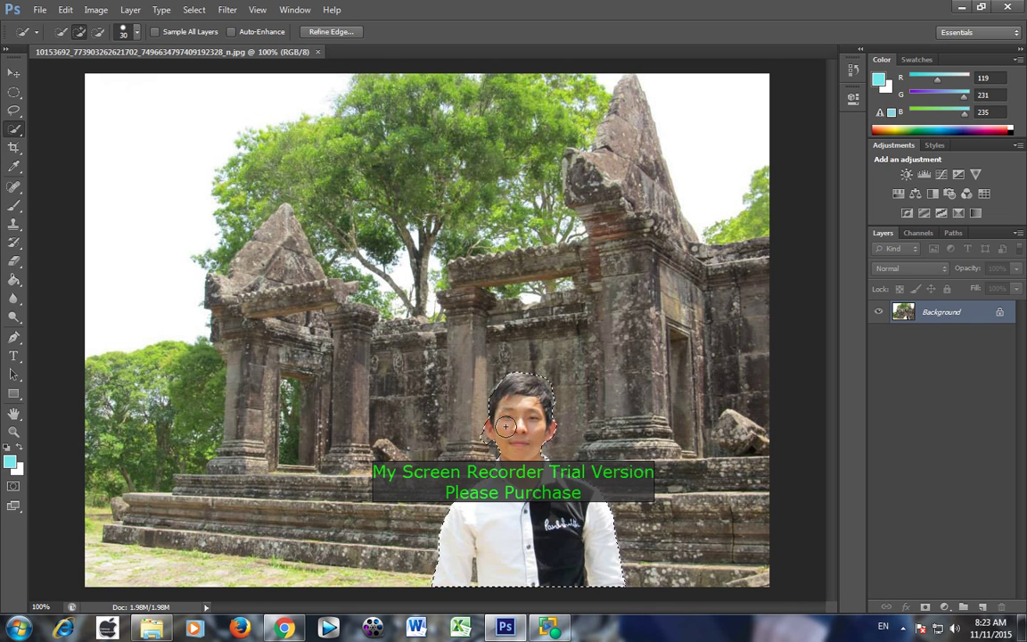
Subtract the excess background around the man's head from the selection, and invert the selection to cover the background
key("alt")
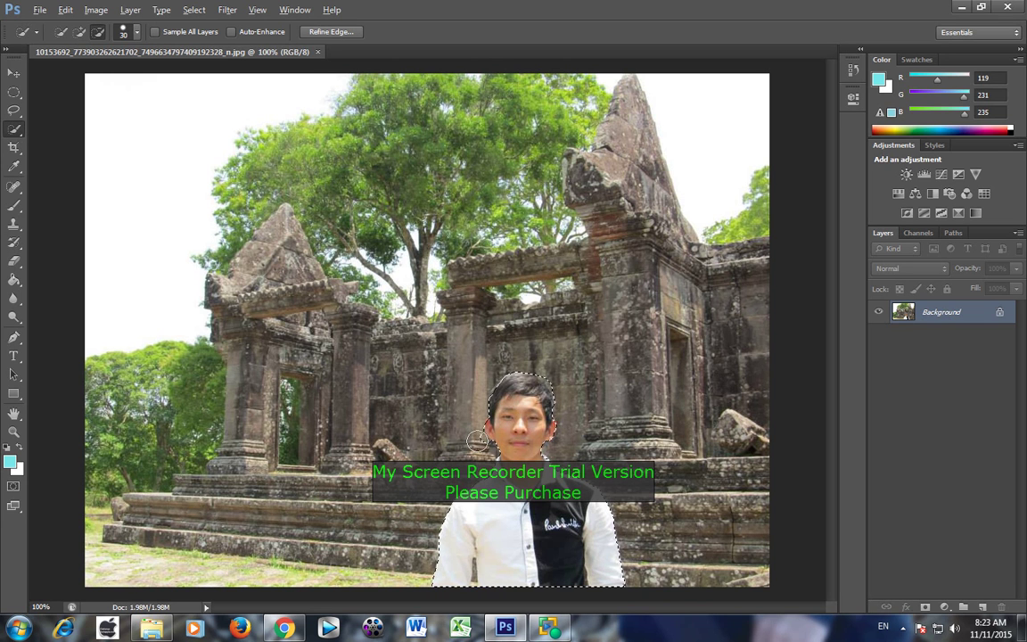
key("alt")
key("alt")
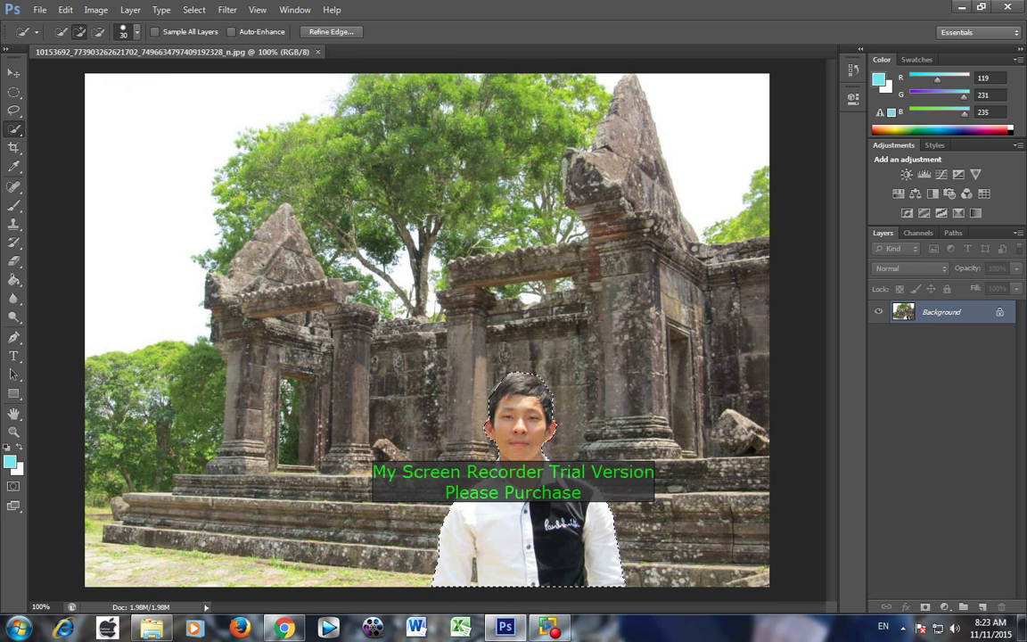
key("alt")
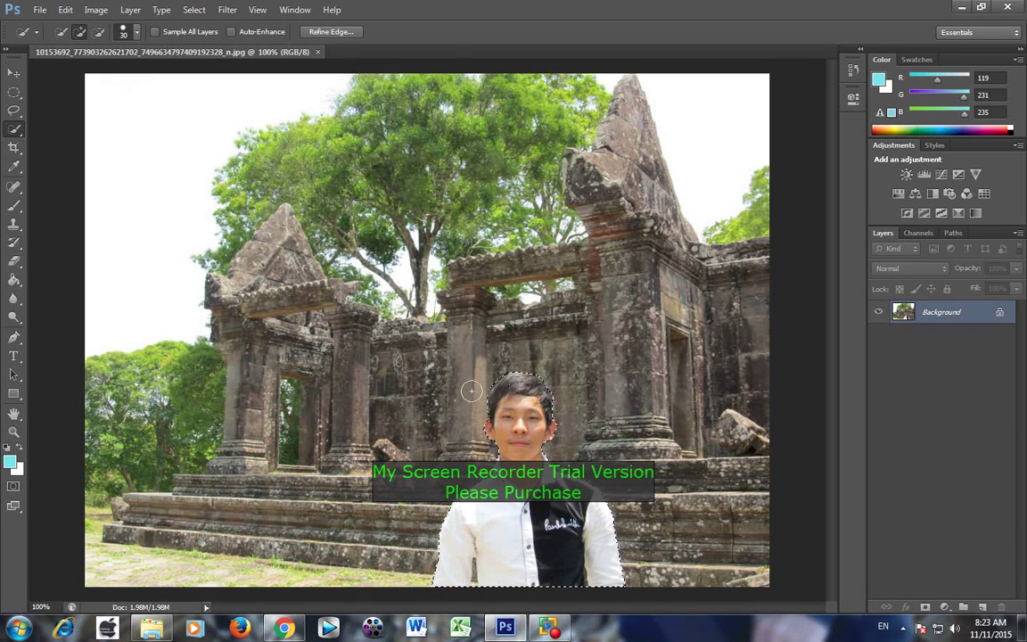
key("alt")
right_click(529, 454)
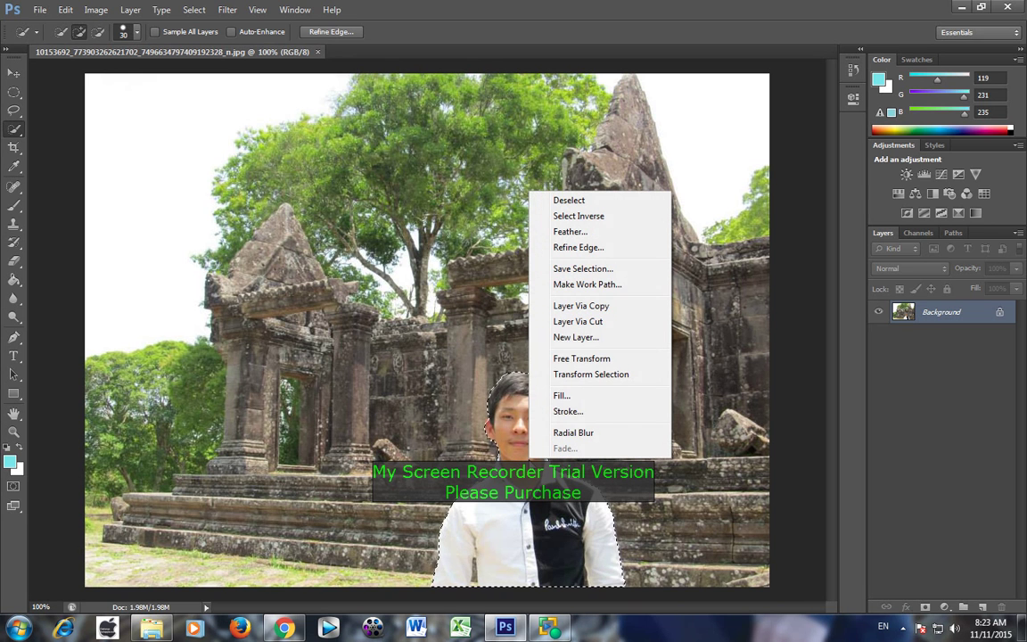
left_click(622, 219)
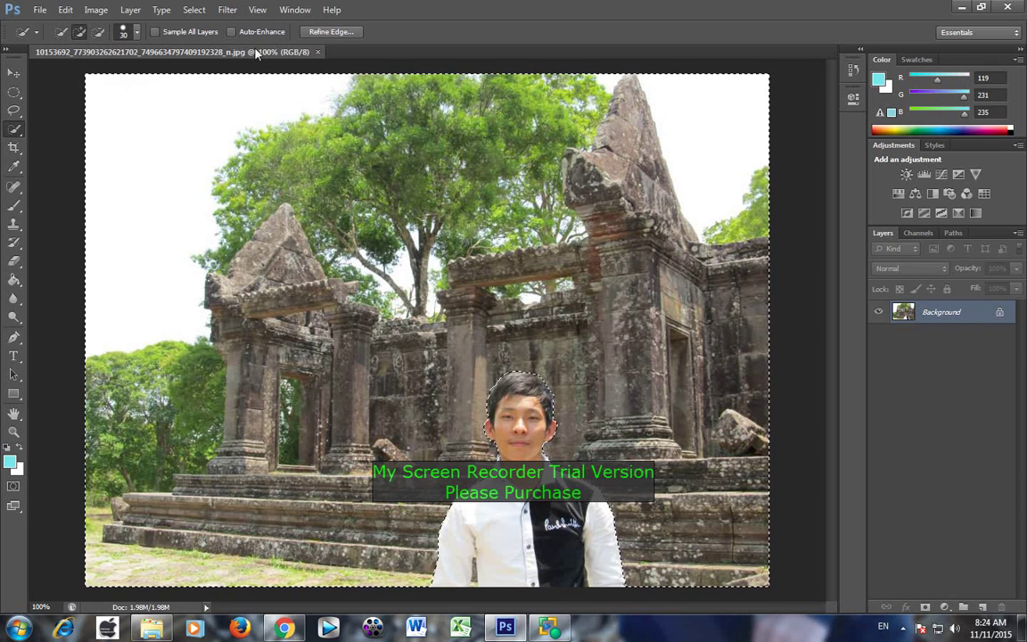
Try a Radial Blur on the background with amount 53, Zoom method and Good quality, and undo it
left_click(226, 11)
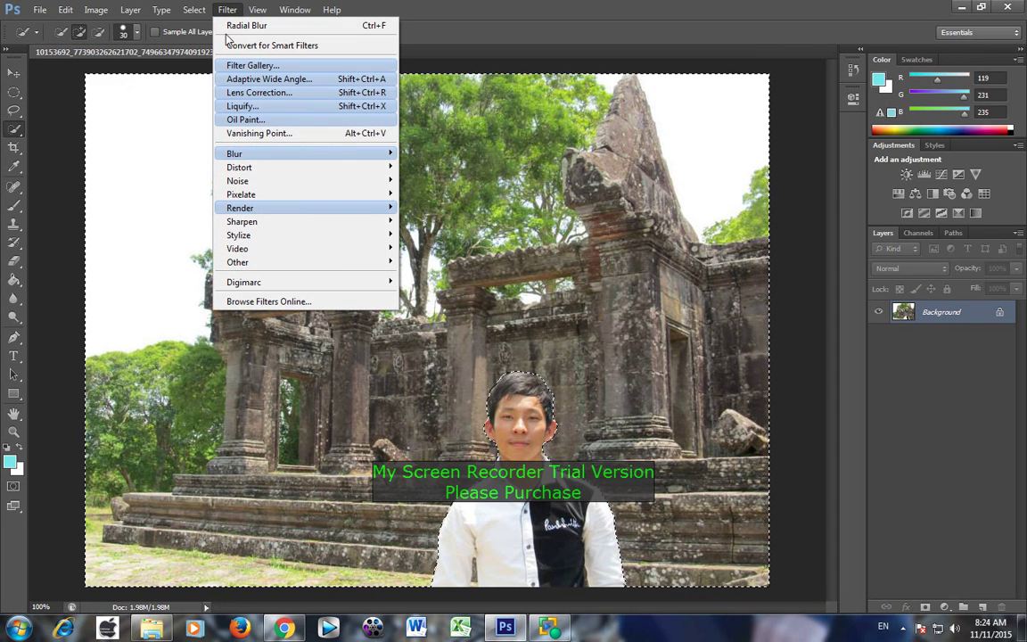
mouse_move(269, 157)
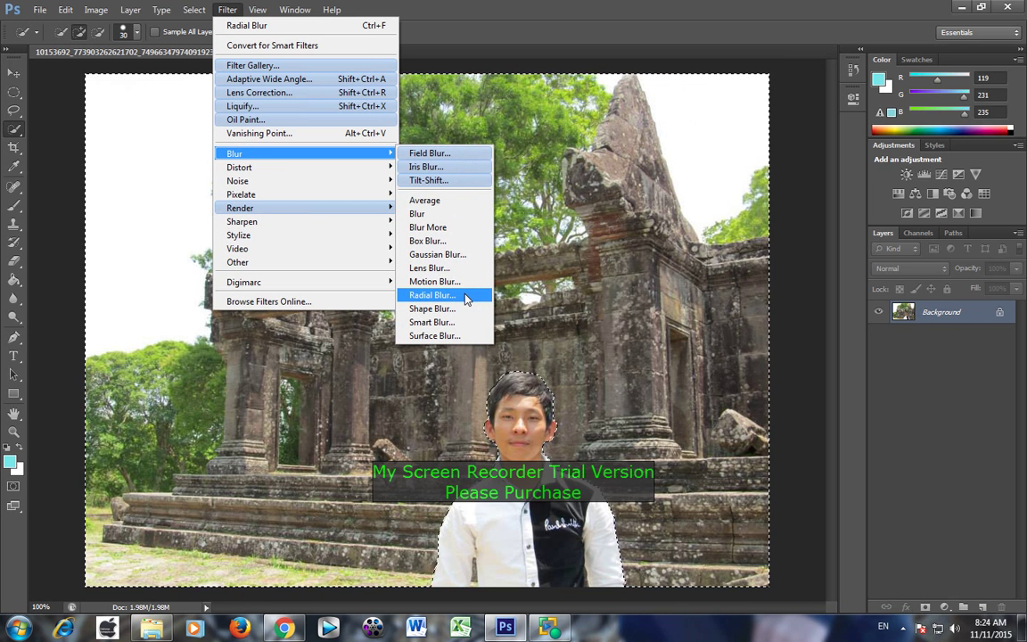
left_click(432, 295)
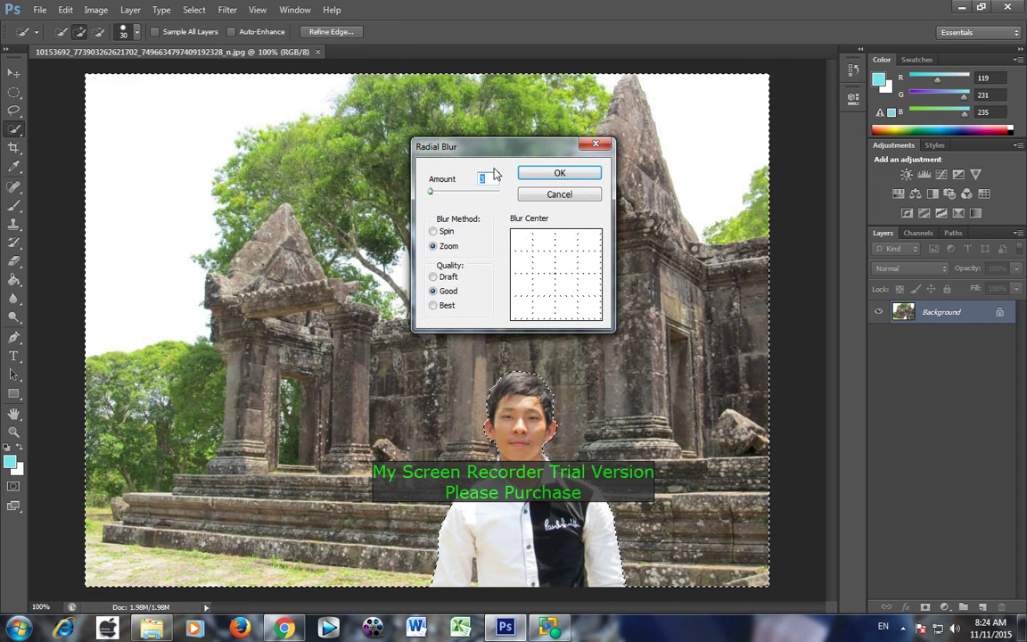
left_click_drag(495, 152, 739, 253)
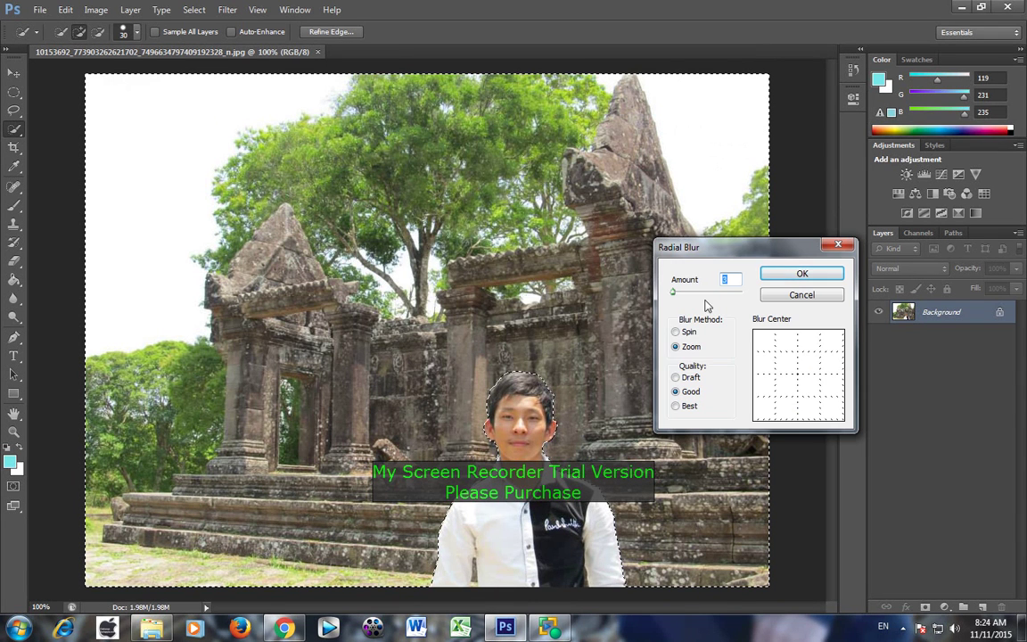
left_click_drag(695, 289, 718, 295)
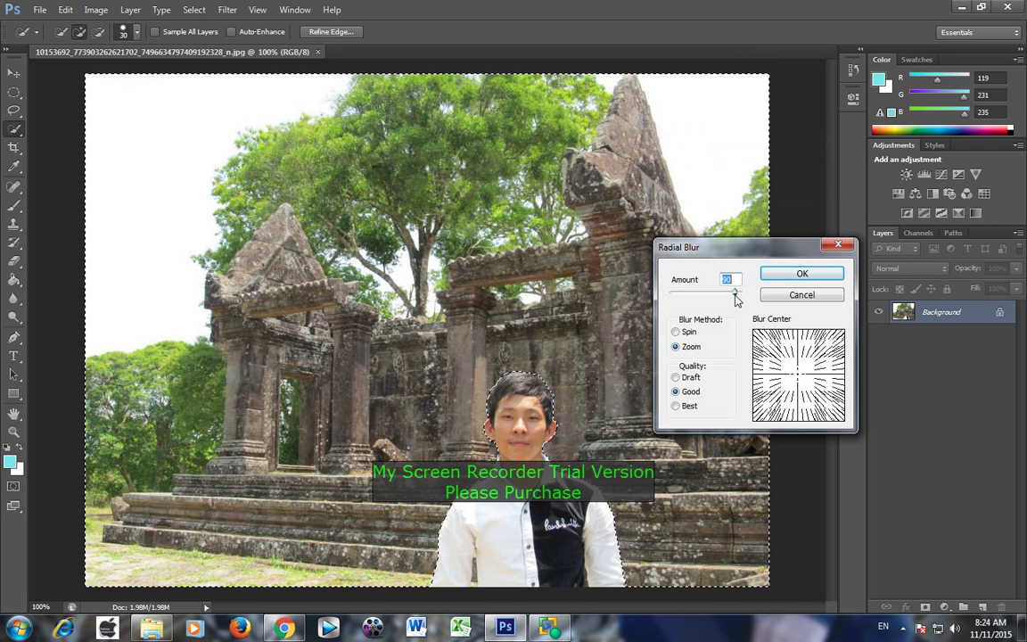
left_click_drag(718, 303, 710, 302)
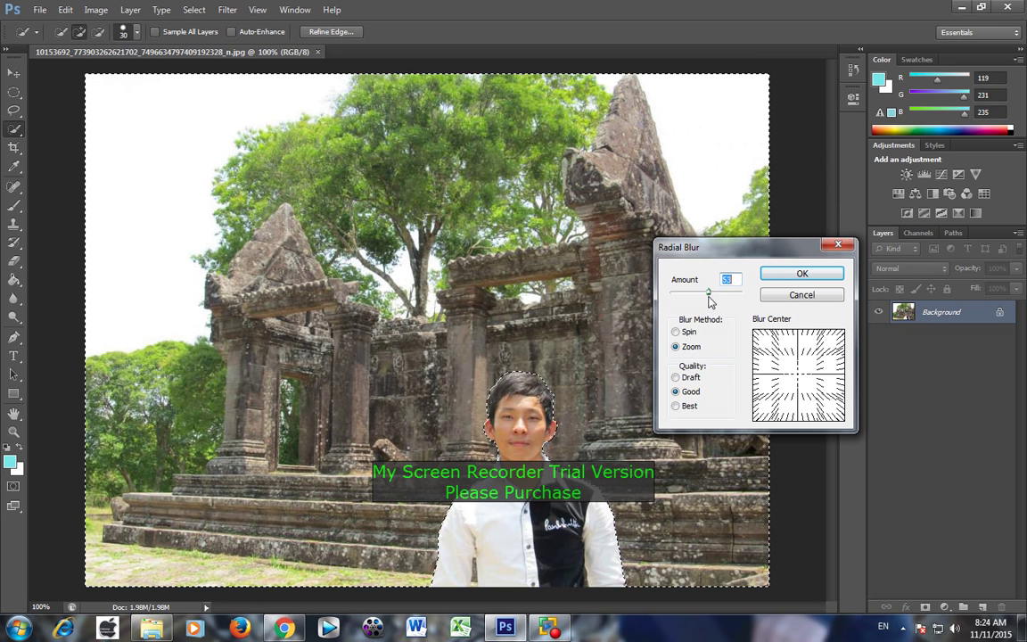
left_click(803, 275)
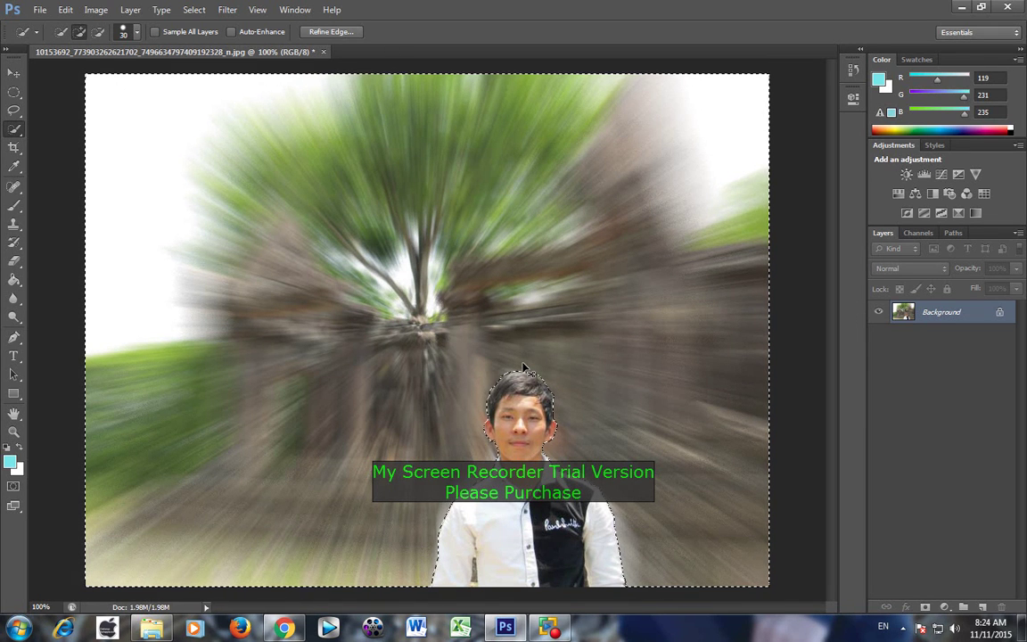
key("ctrl+z")
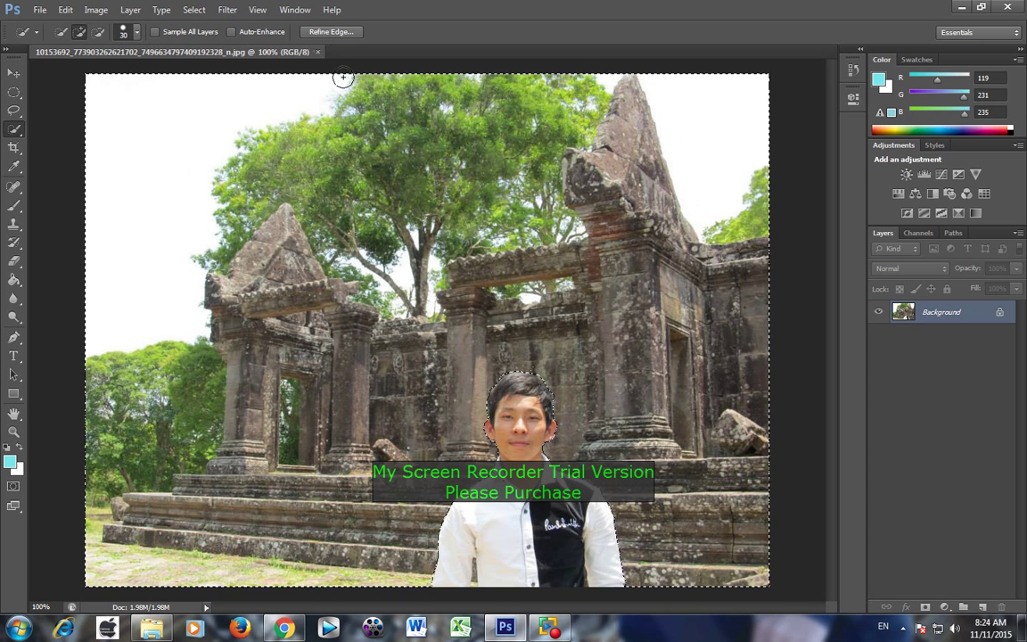
Apply a Radial Blur to the selected background with amount 3, Zoom method and Good quality
left_click(231, 12)
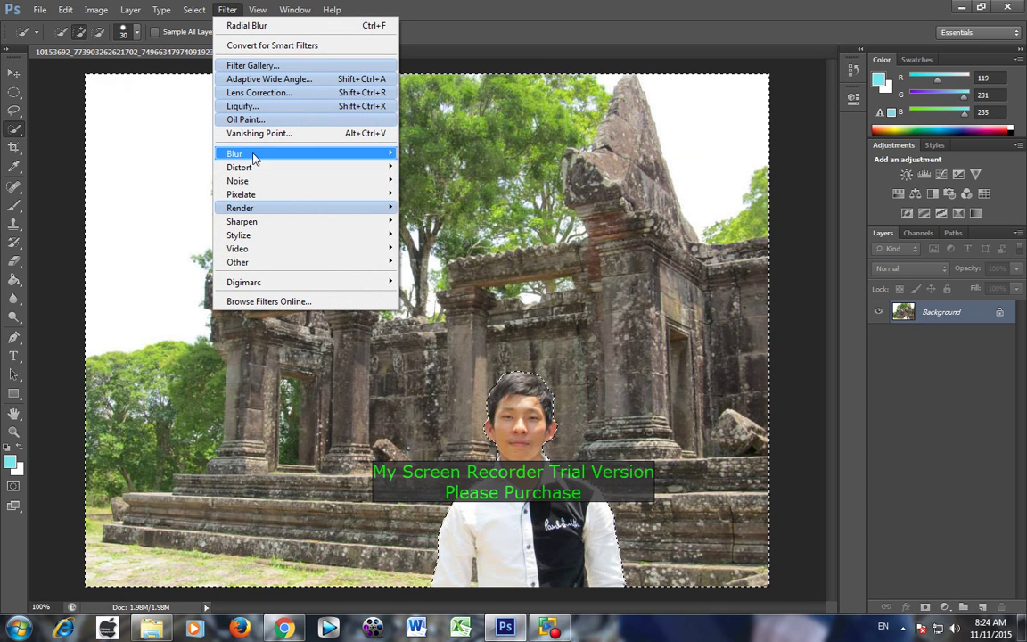
mouse_move(252, 155)
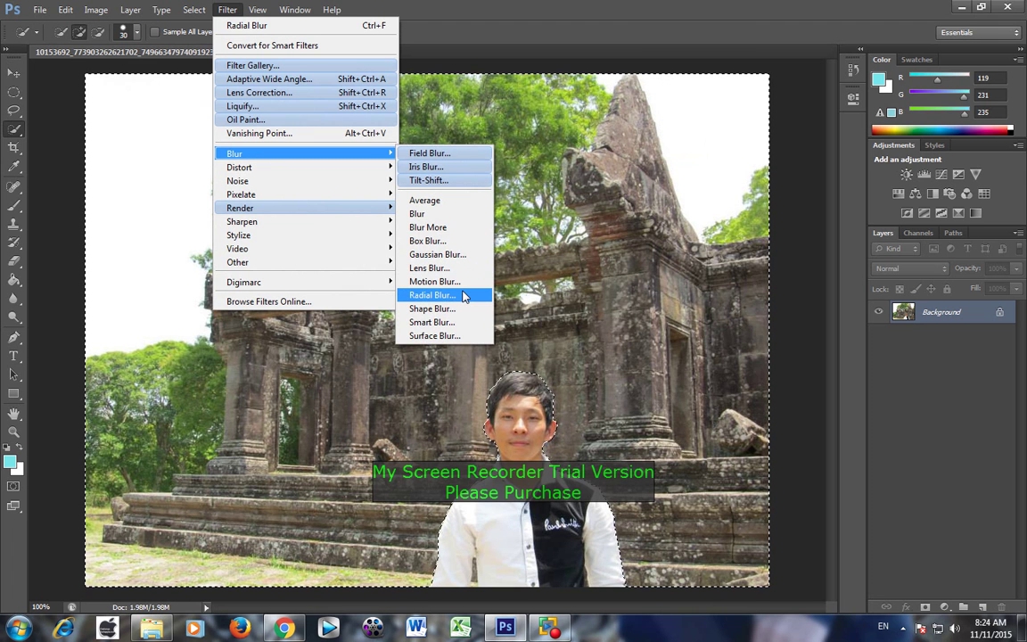
left_click(464, 295)
left_click_drag(709, 291, 674, 302)
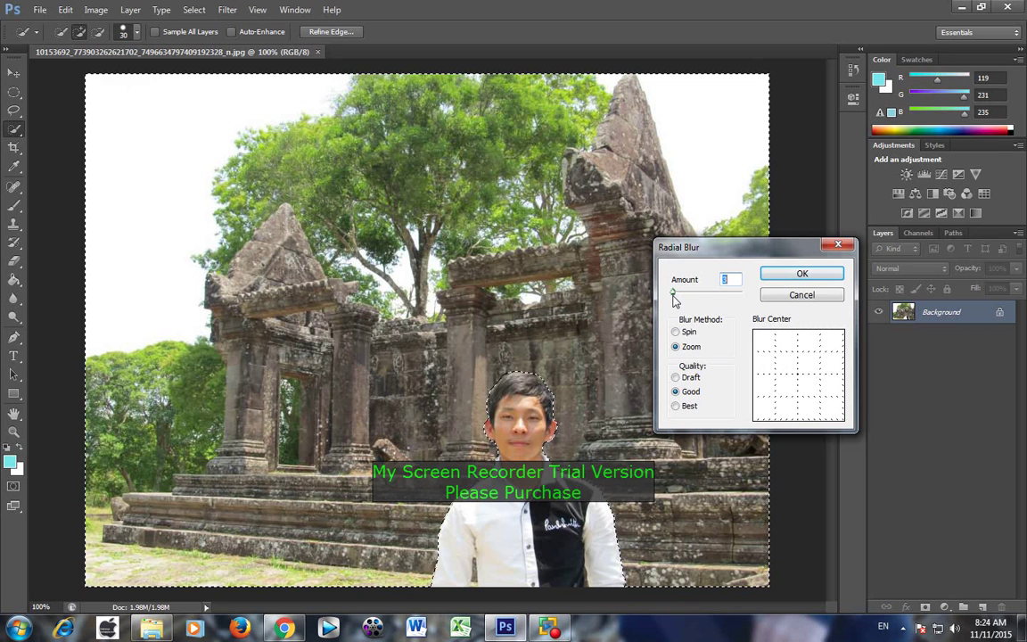
left_click(786, 273)
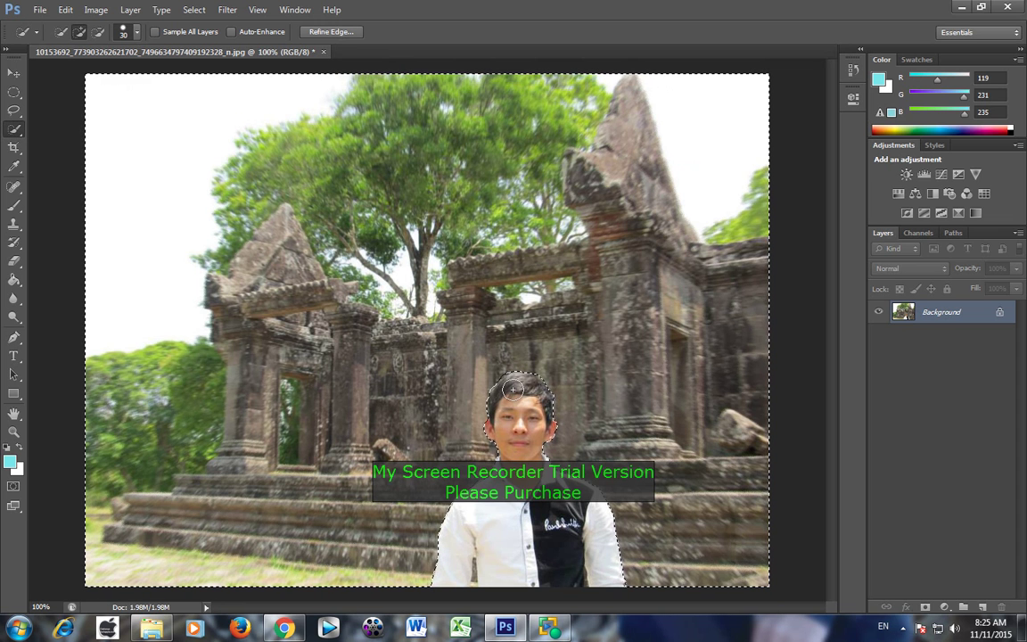
left_click(94, 16)
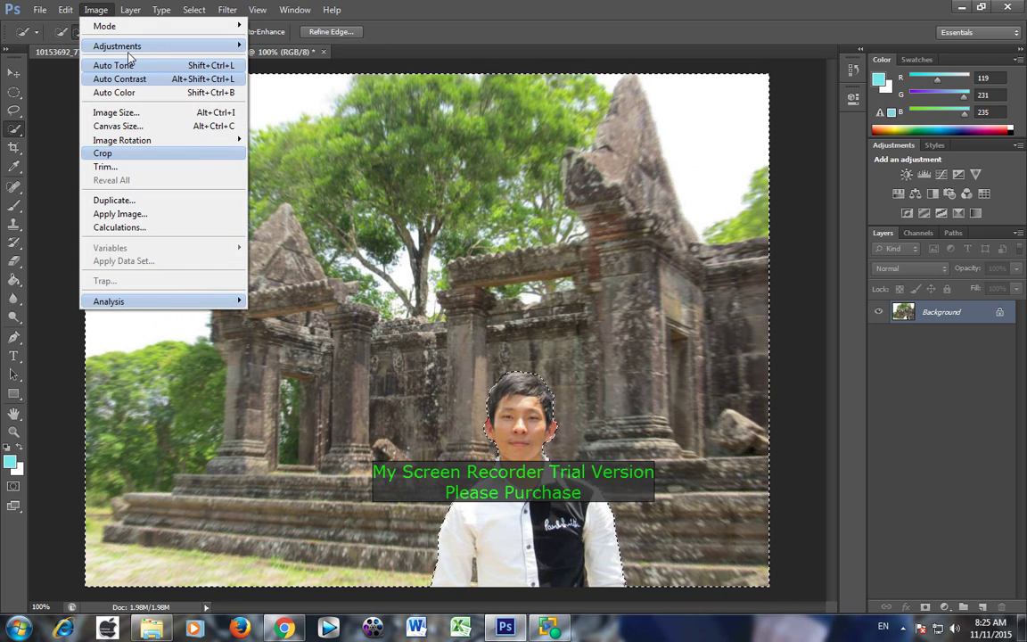
mouse_move(131, 46)
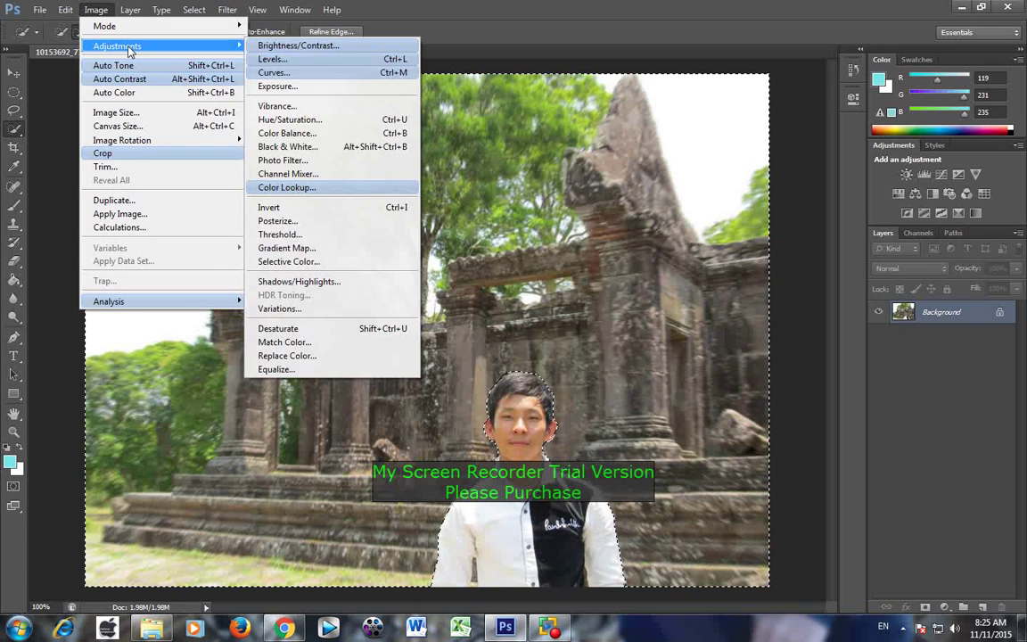
left_click(347, 59)
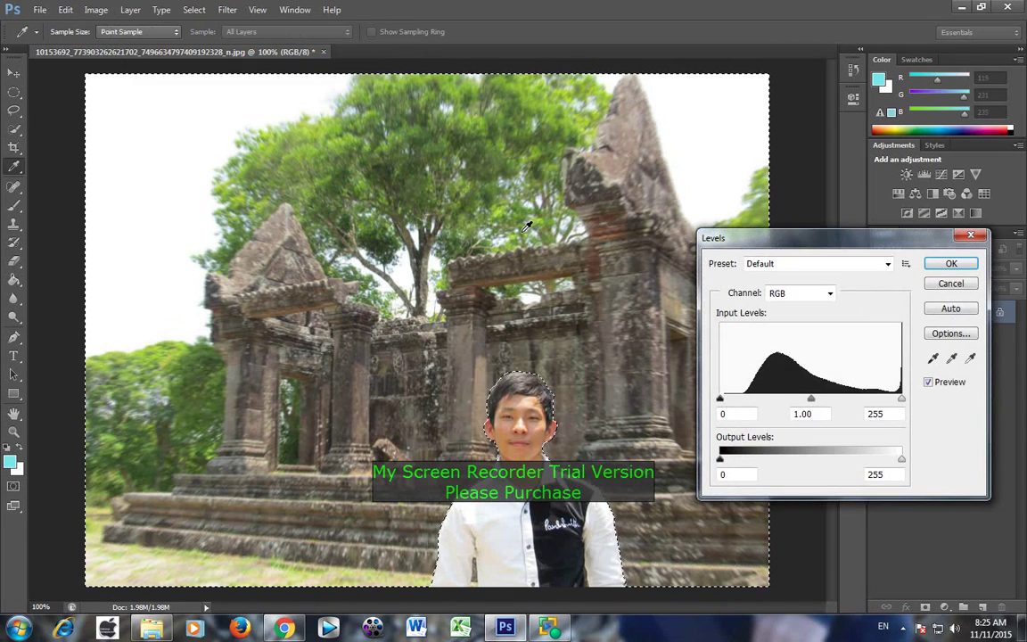
left_click(950, 283)
key("w")
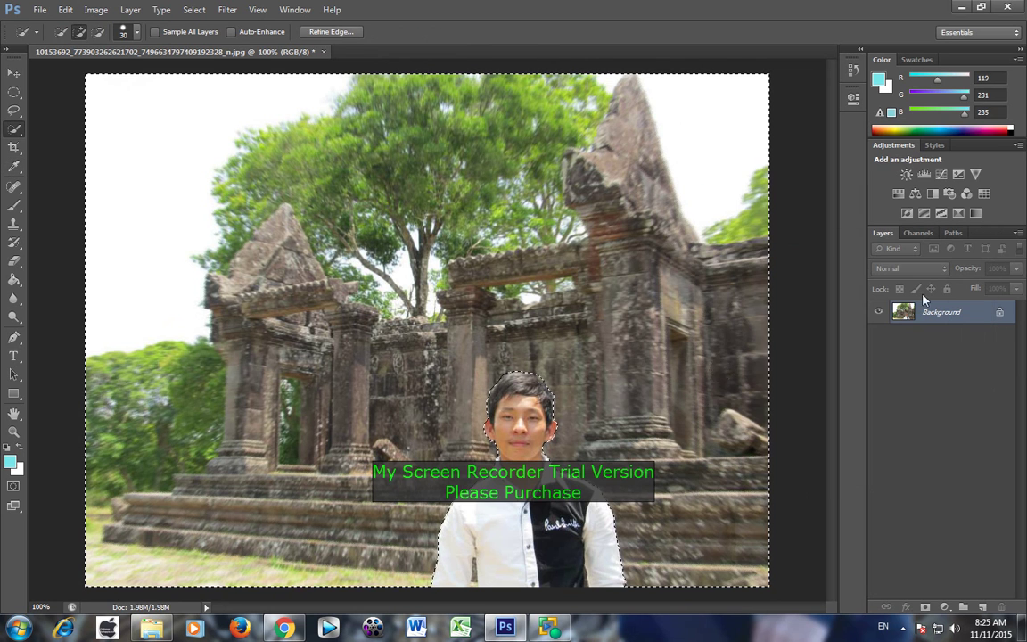
Invert the selection back to the man and set the midtone input level to 0.81 in a Levels adjustment
right_click(534, 514)
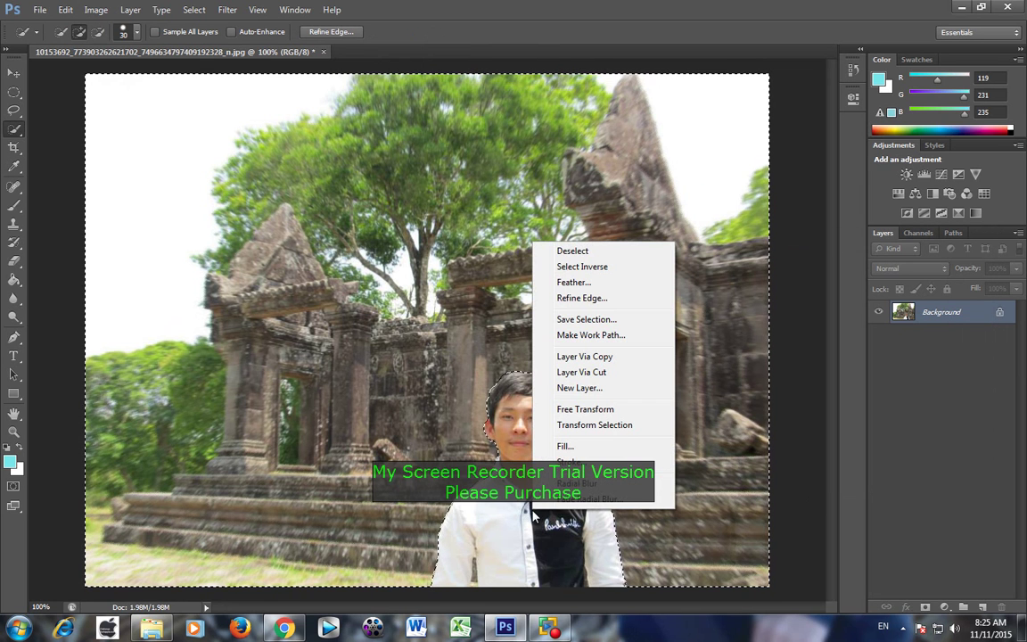
left_click(563, 267)
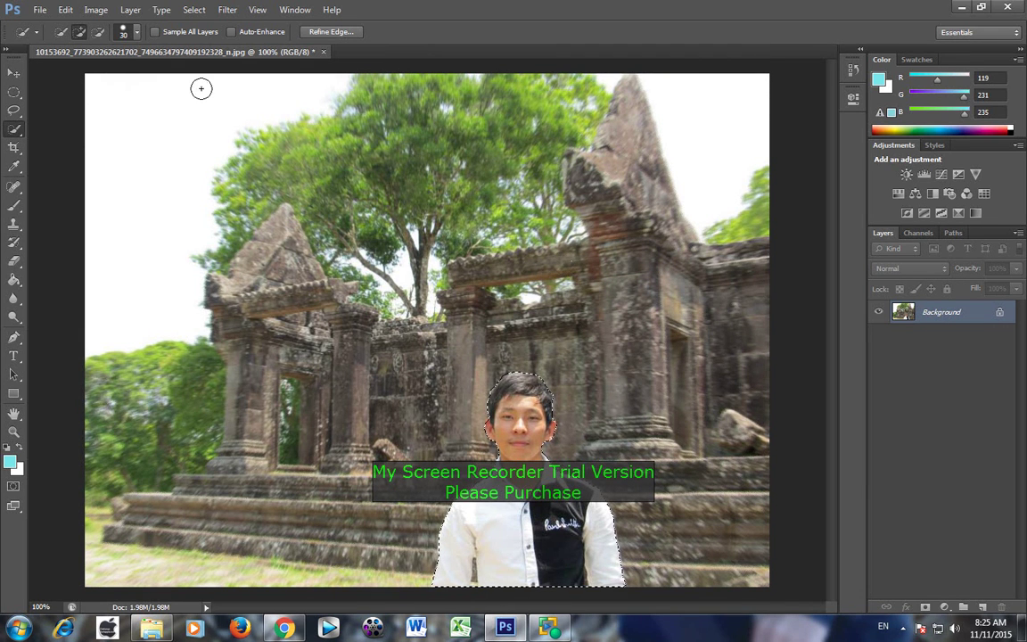
left_click(104, 17)
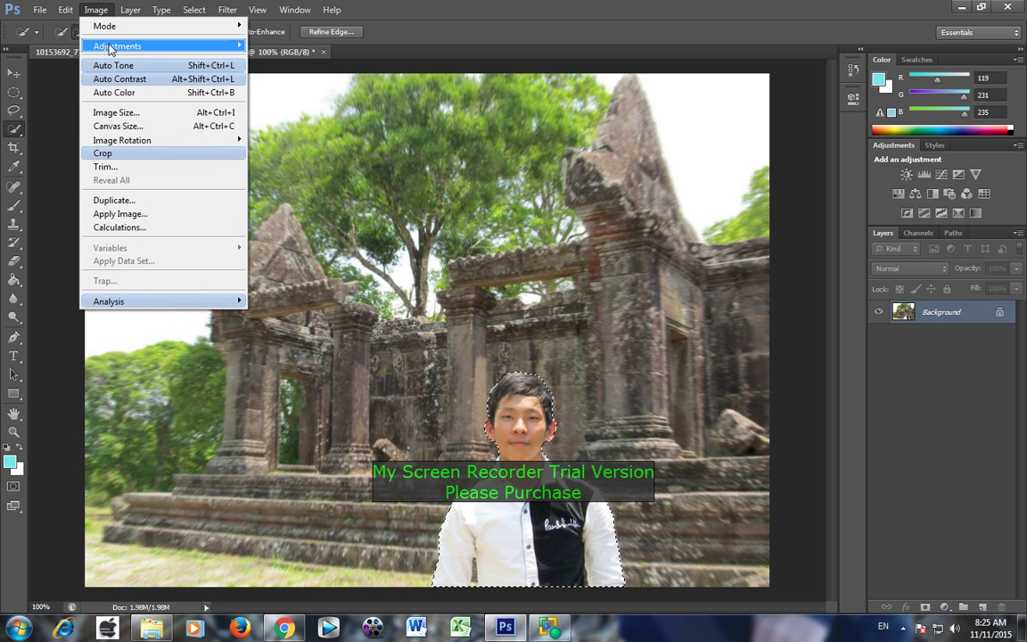
mouse_move(110, 48)
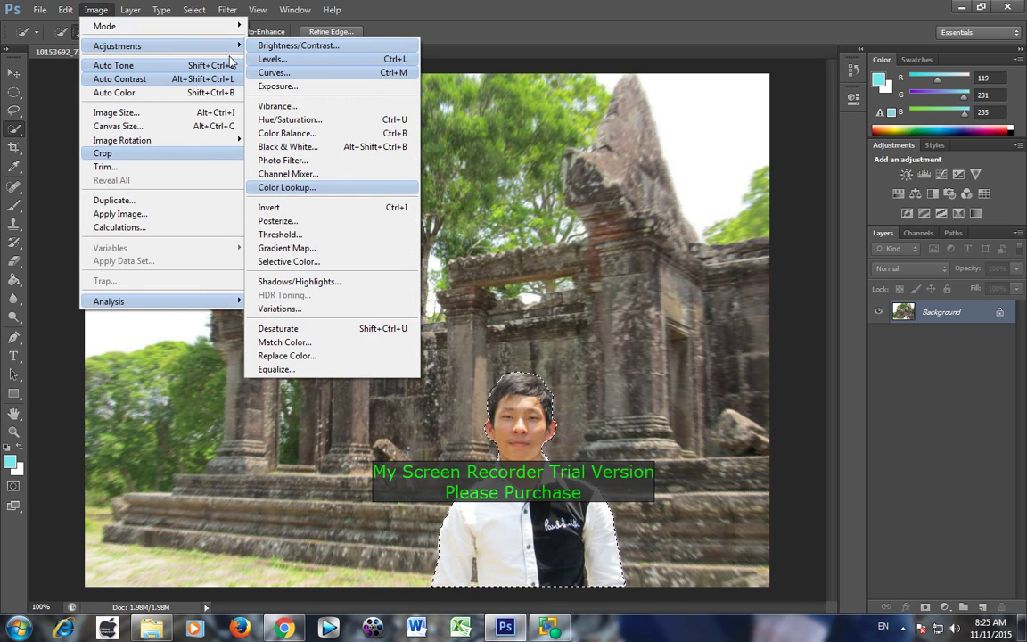
left_click(307, 63)
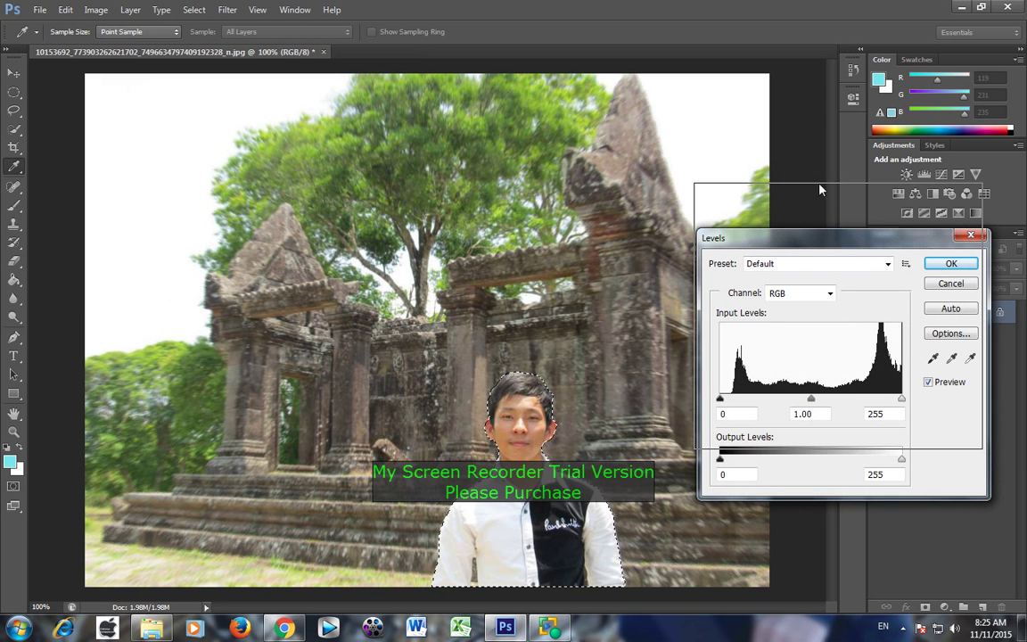
left_click_drag(830, 233, 819, 123)
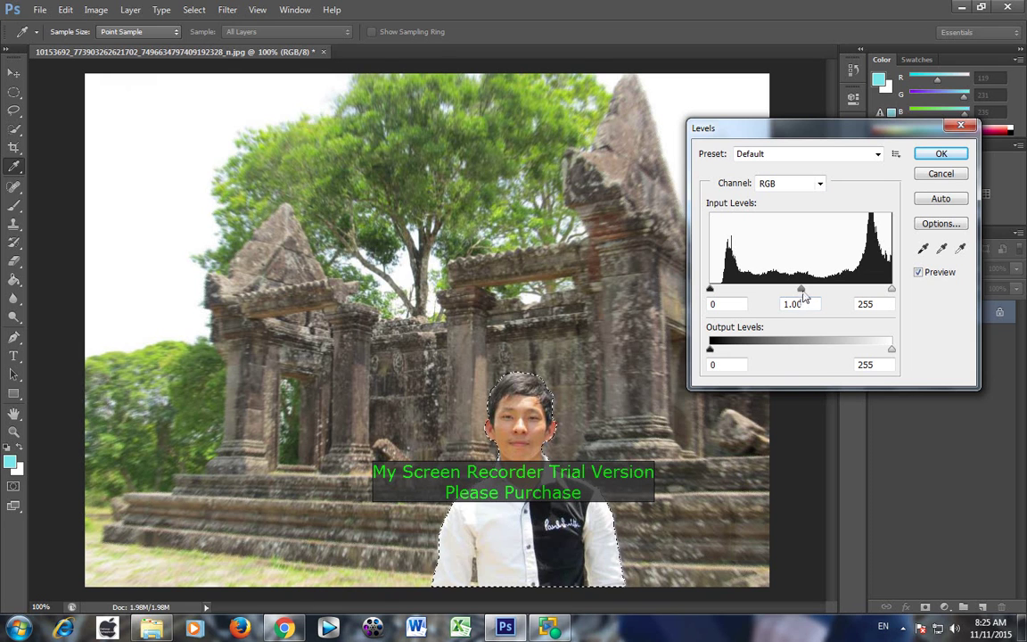
left_click_drag(803, 291, 819, 319)
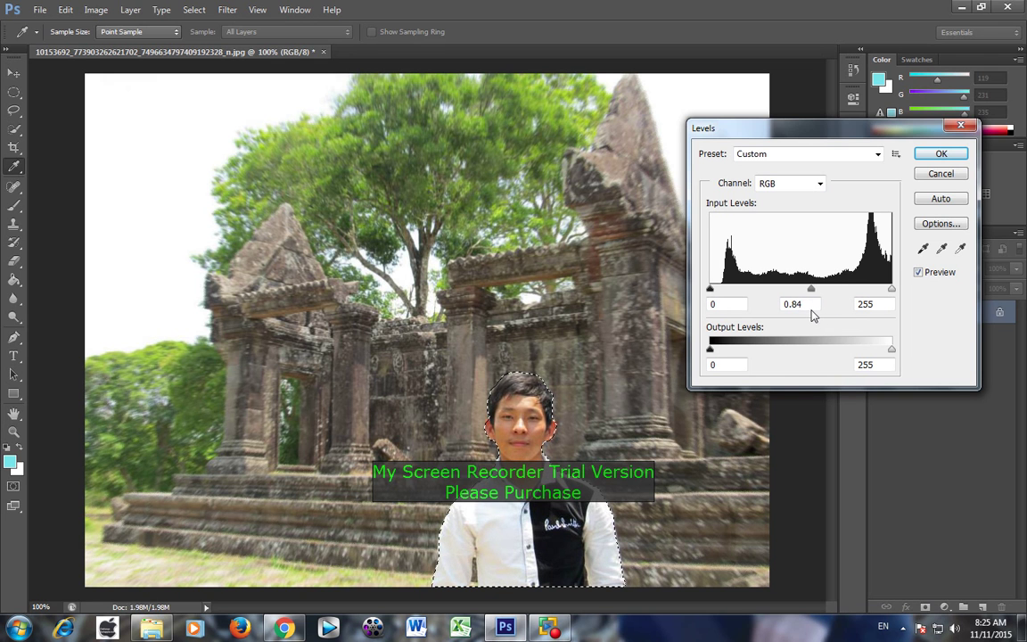
left_click_drag(813, 314, 814, 315)
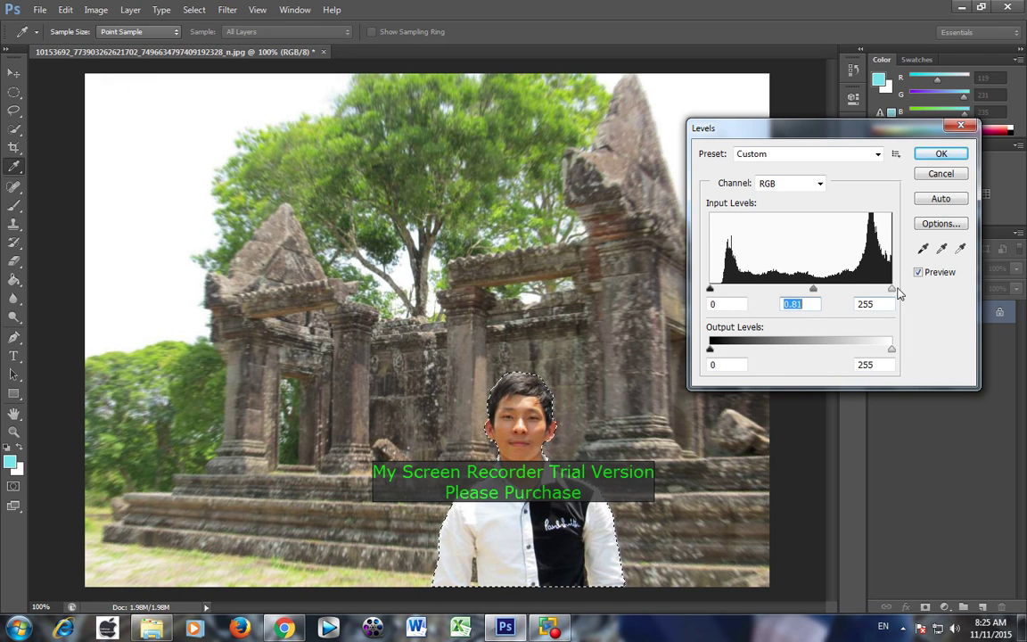
Set the white input level to 239 and the white output level to about 231, and apply the Levels adjustment
left_click_drag(893, 292, 881, 298)
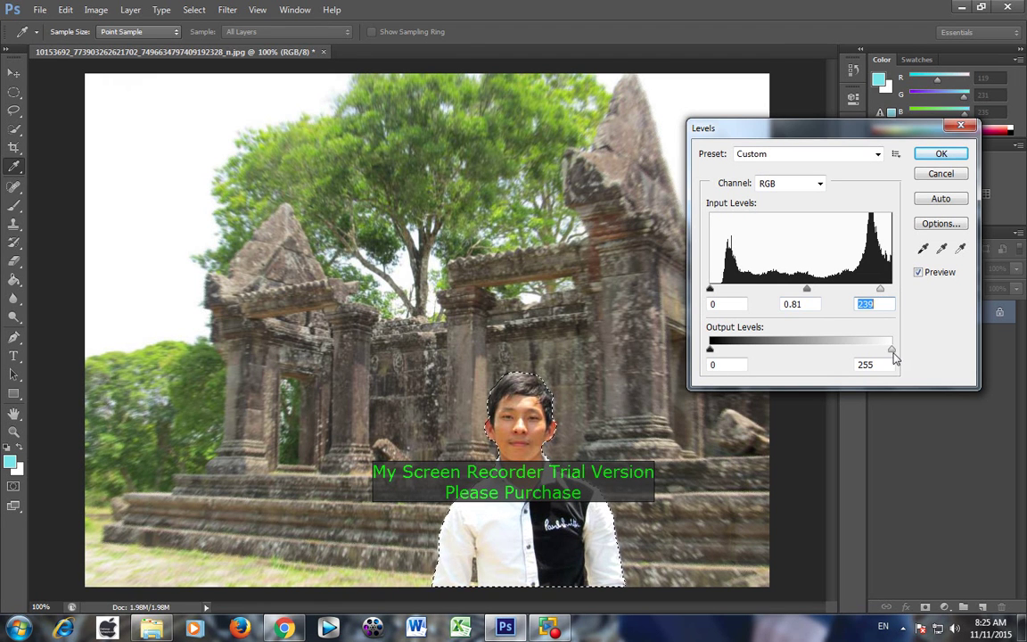
left_click_drag(892, 349, 878, 350)
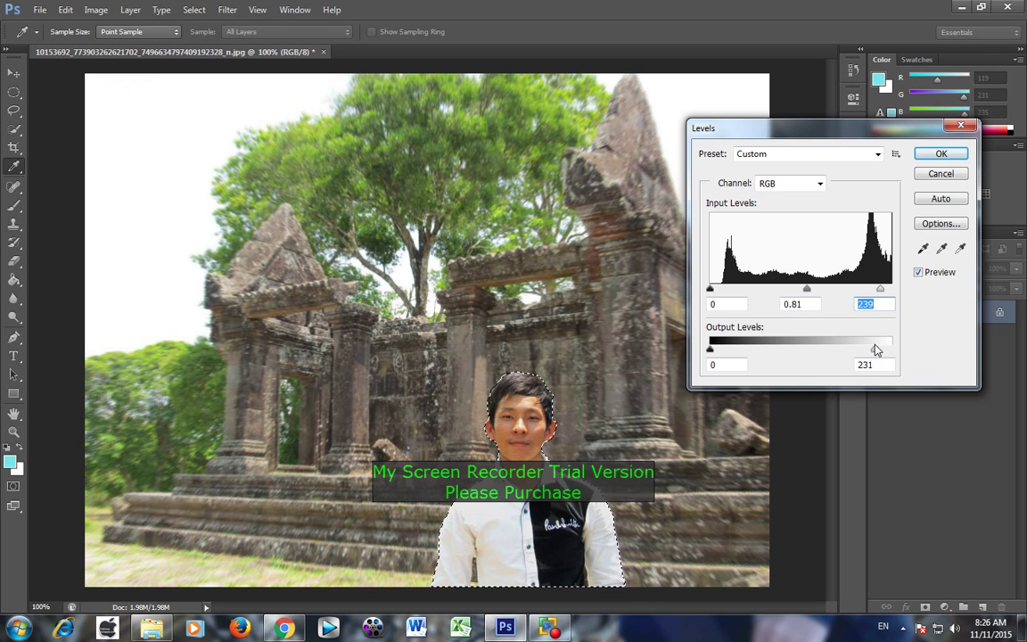
left_click(948, 155)
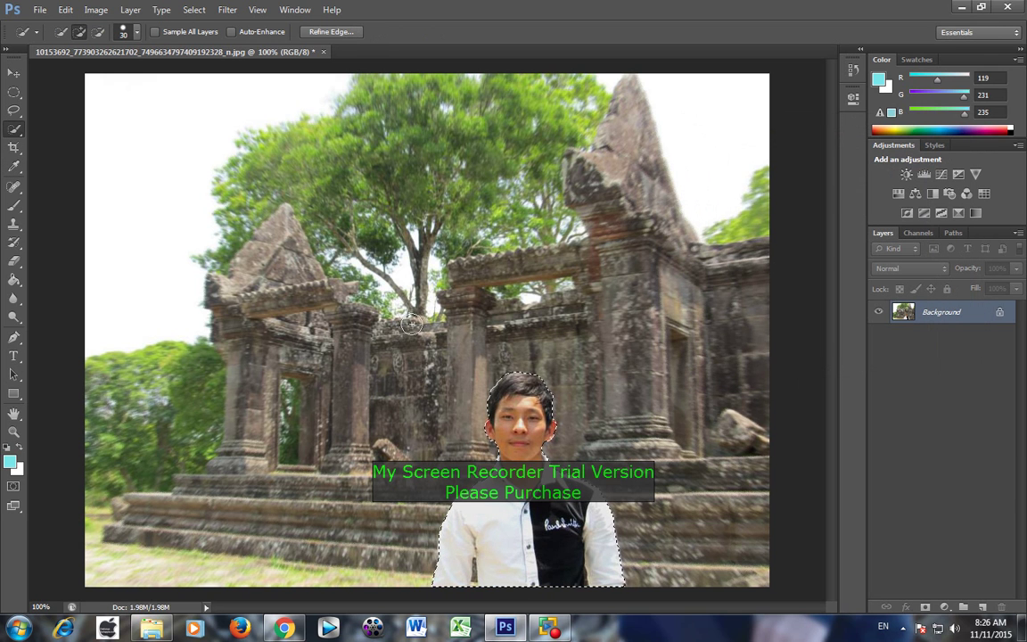
Apply an Exposure adjustment to the man with exposure +0.38, offset -0.0122 and gamma correction 1.23, and clear the selection
left_click(91, 12)
mouse_move(116, 46)
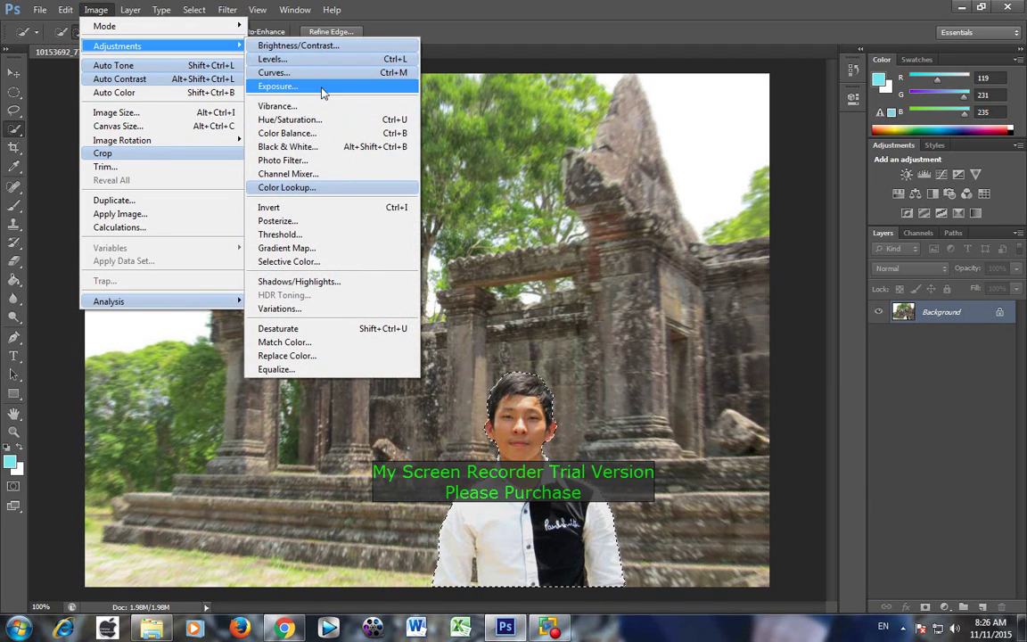
left_click(322, 87)
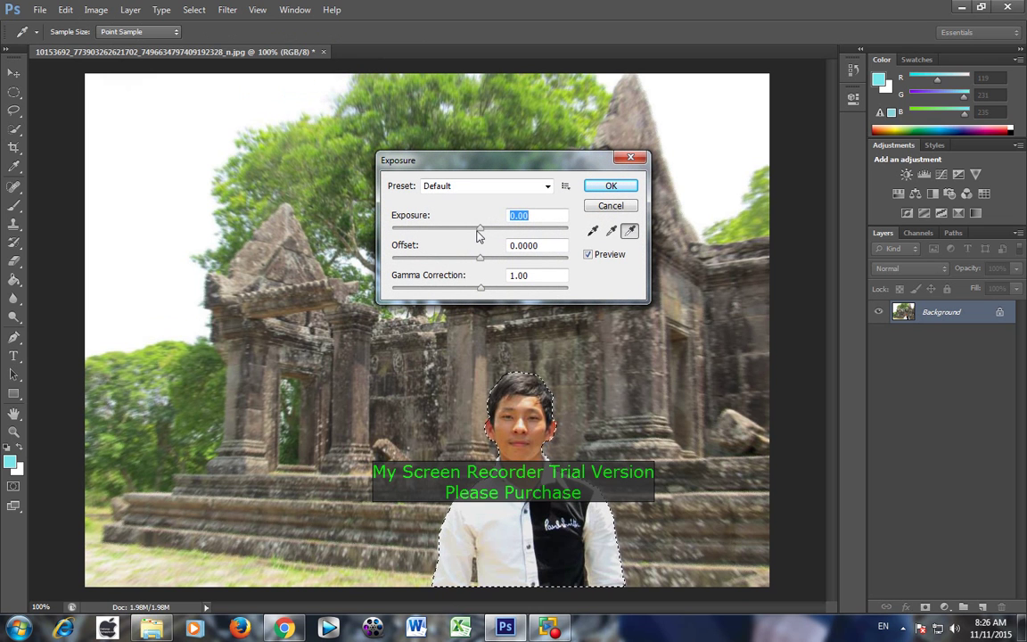
left_click_drag(479, 230, 485, 230)
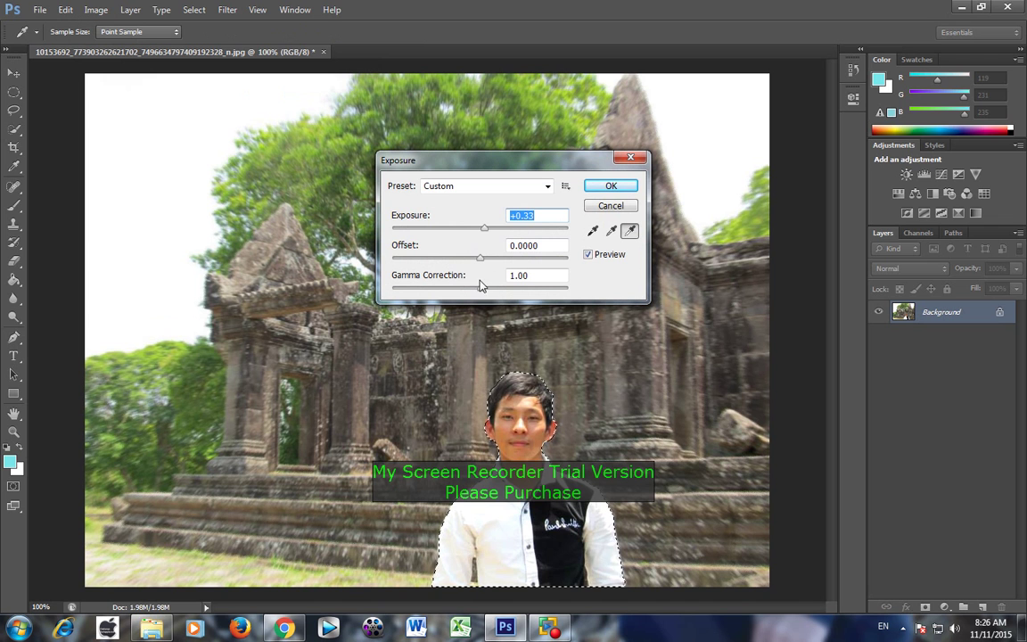
left_click_drag(480, 293, 468, 297)
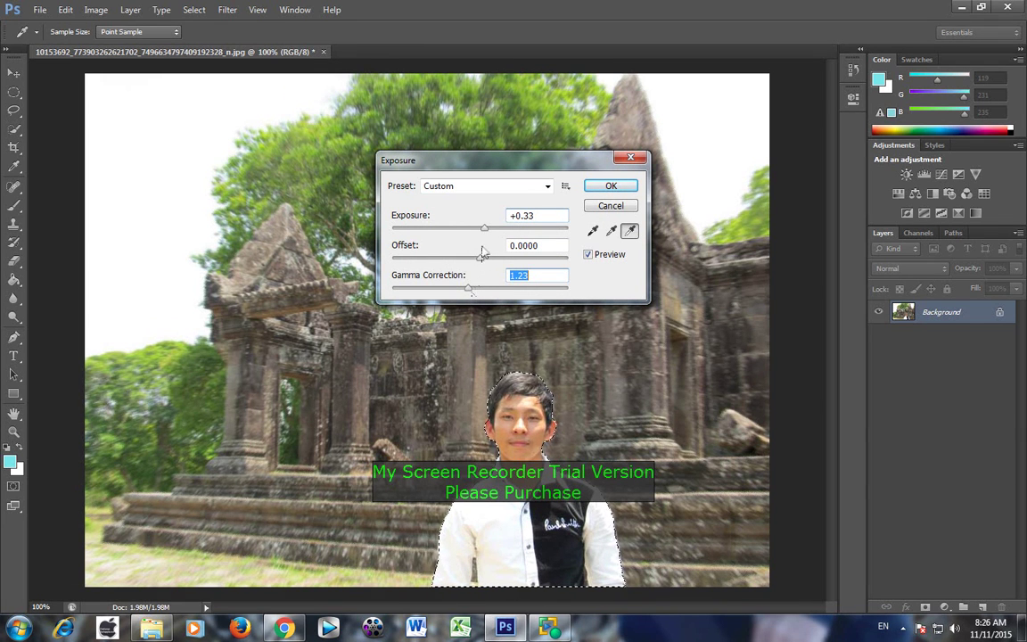
left_click(480, 258)
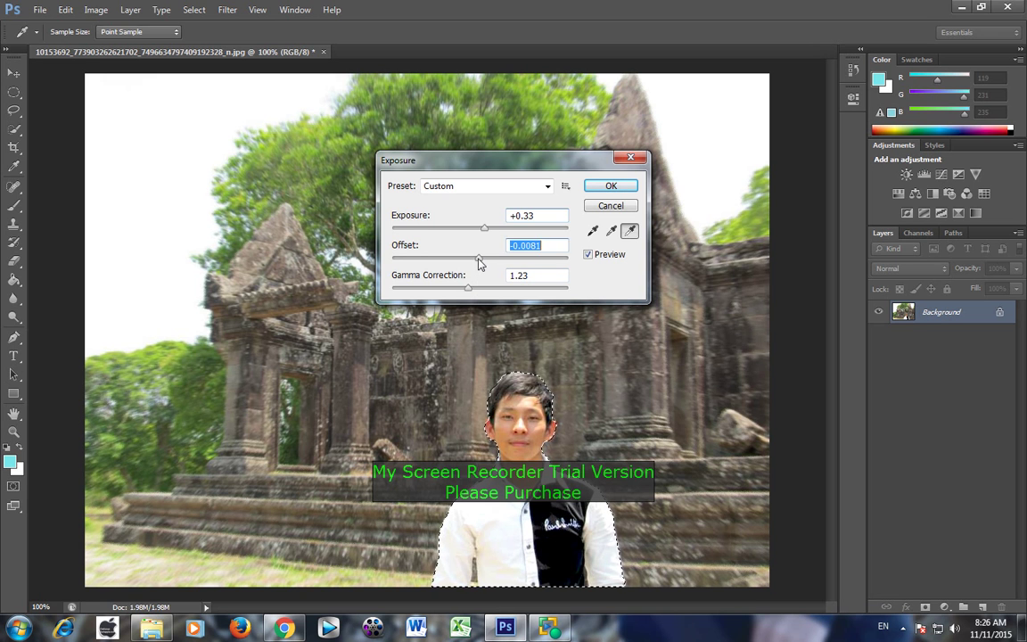
left_click(484, 230)
left_click_drag(483, 229, 486, 233)
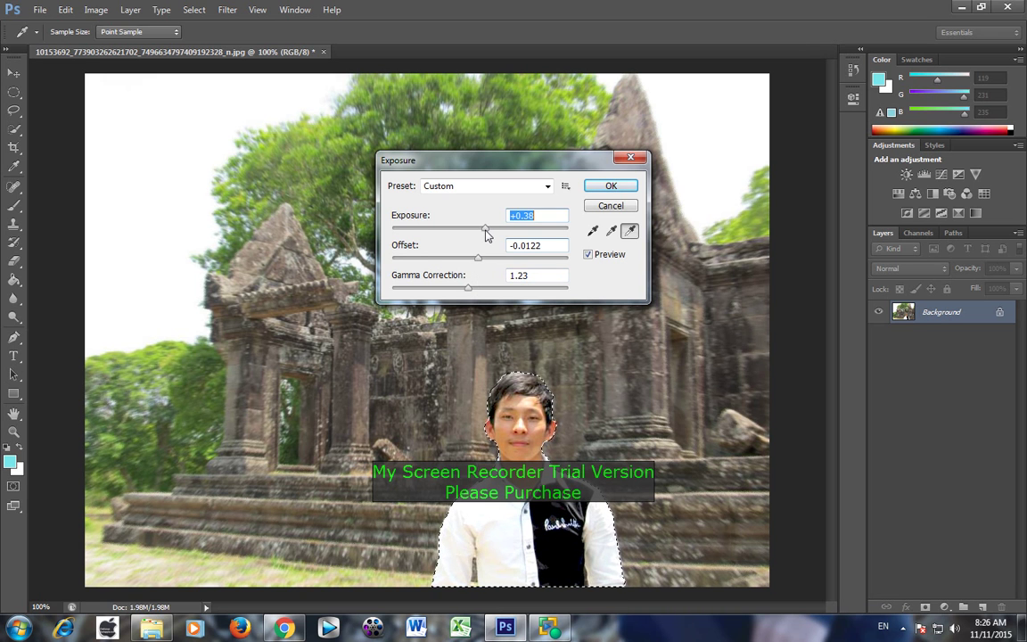
left_click(611, 186)
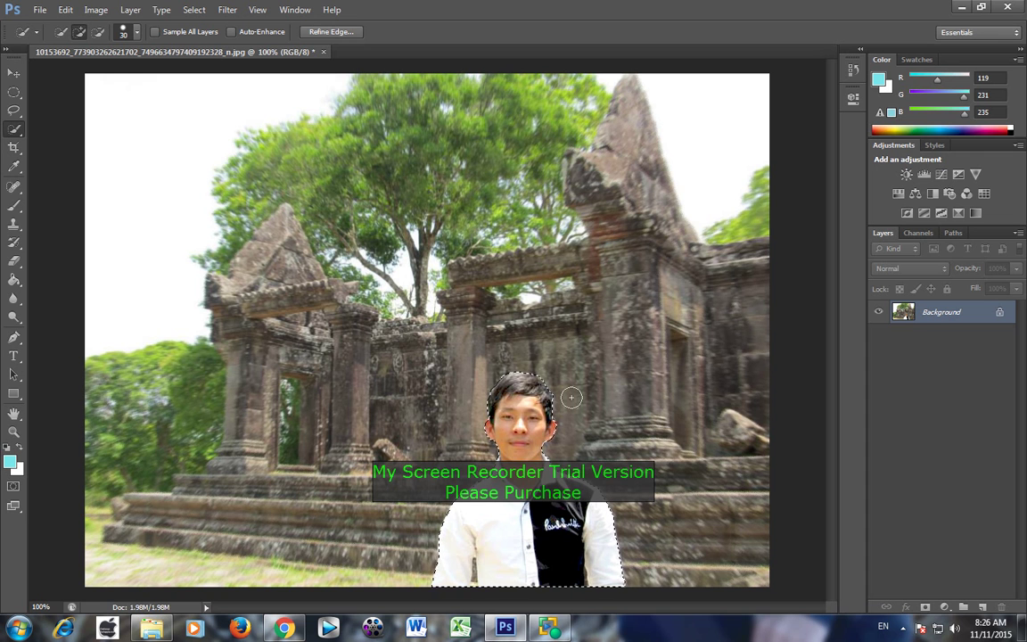
key("l")
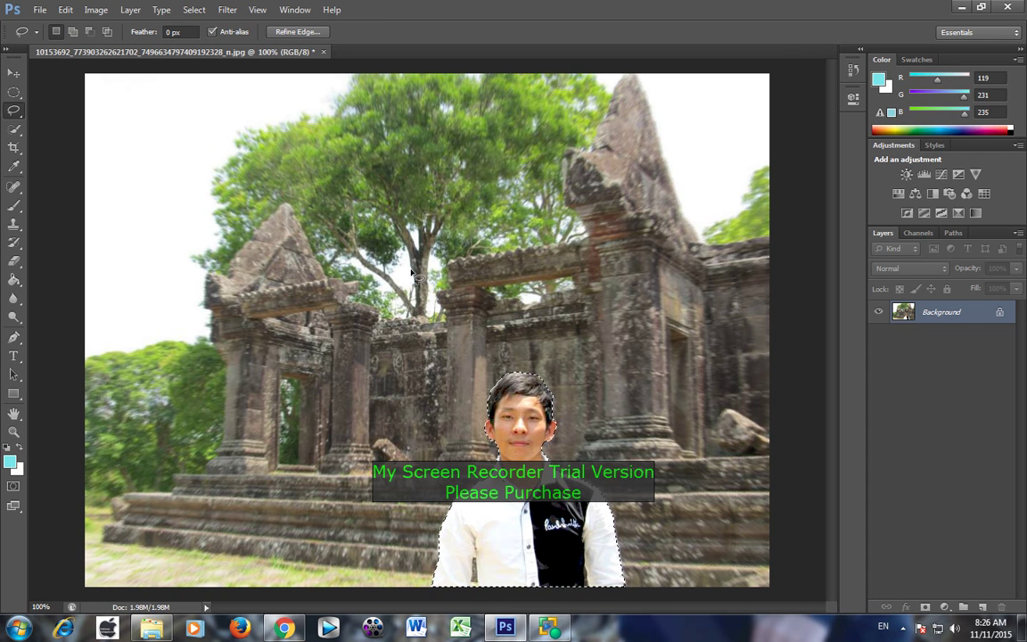
left_click(500, 570)
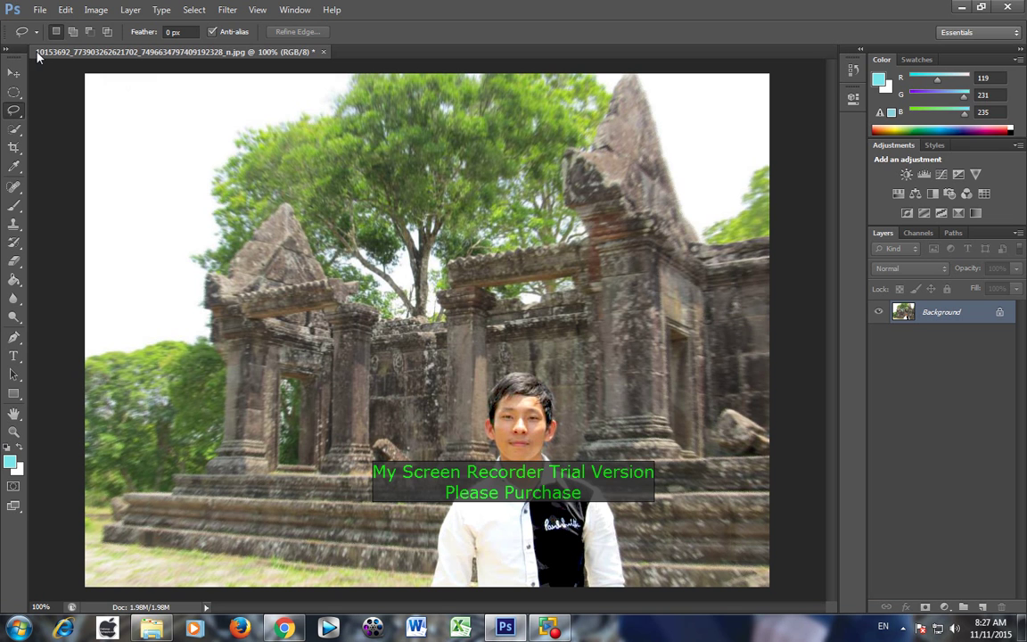
Open the Save for Web export of the photo and bring the man into view in the preview
key("ctrl+alt+shift+s")
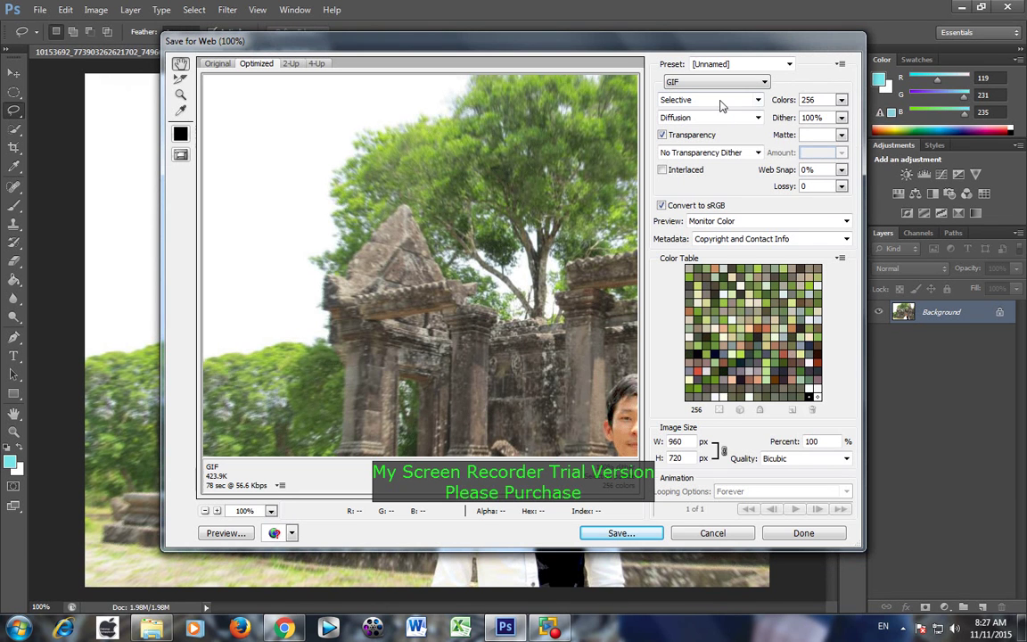
left_click(750, 532)
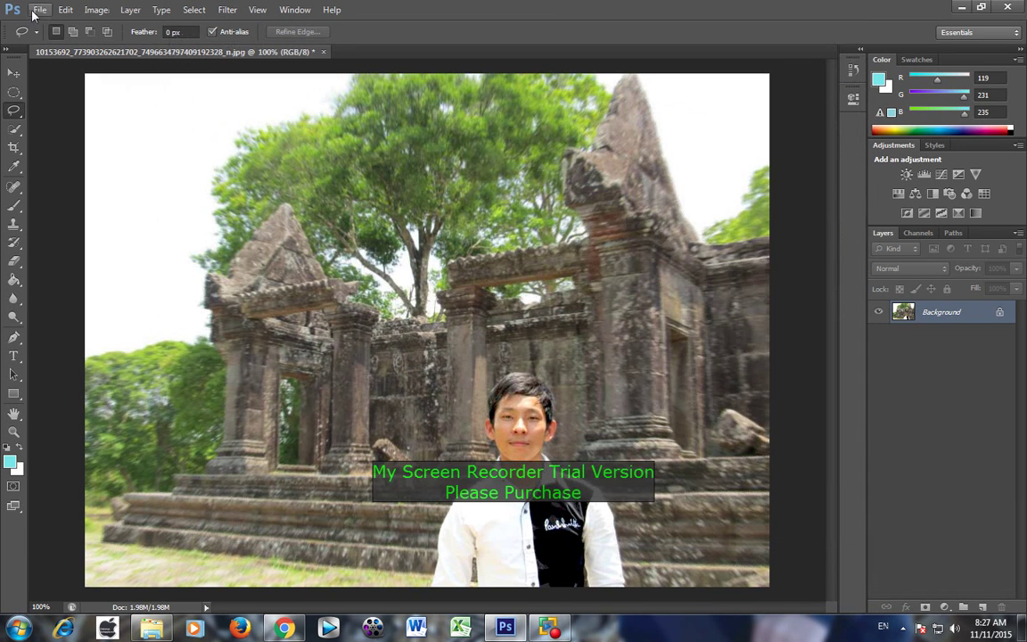
left_click(36, 11)
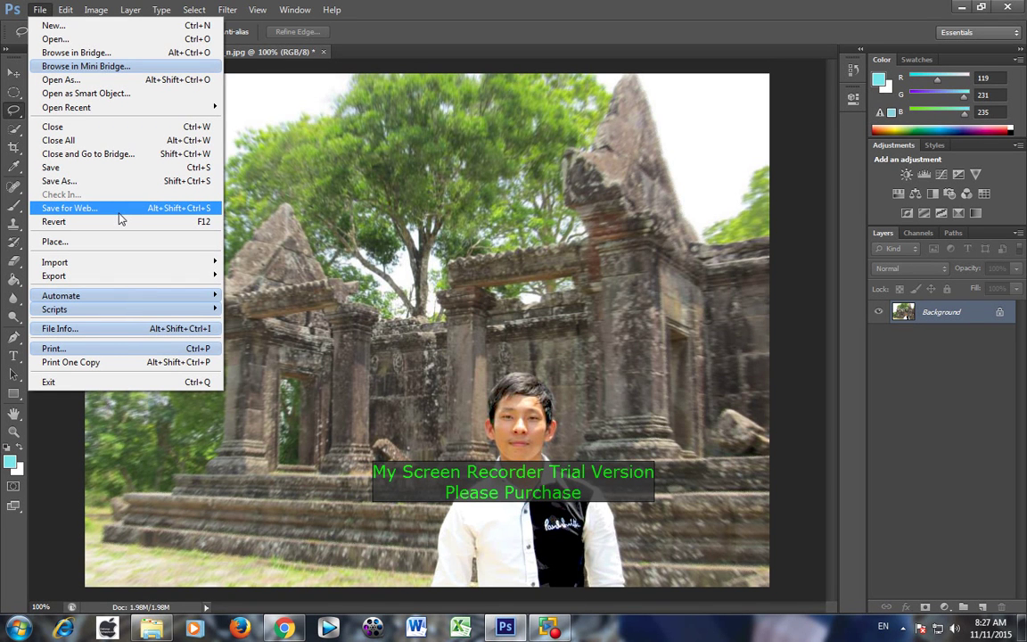
left_click(204, 211)
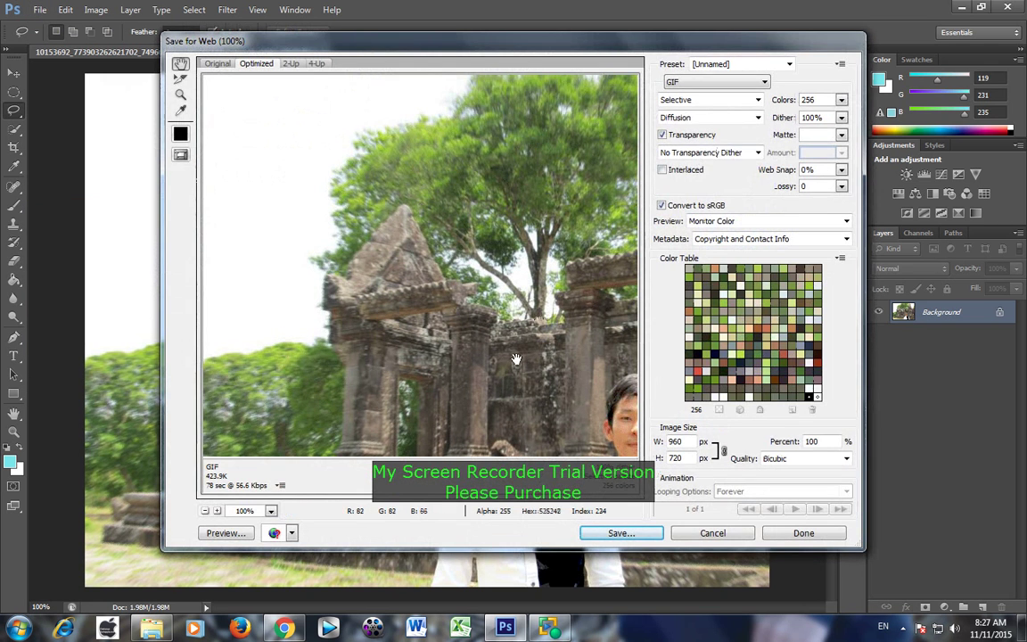
left_click_drag(515, 358, 379, 241)
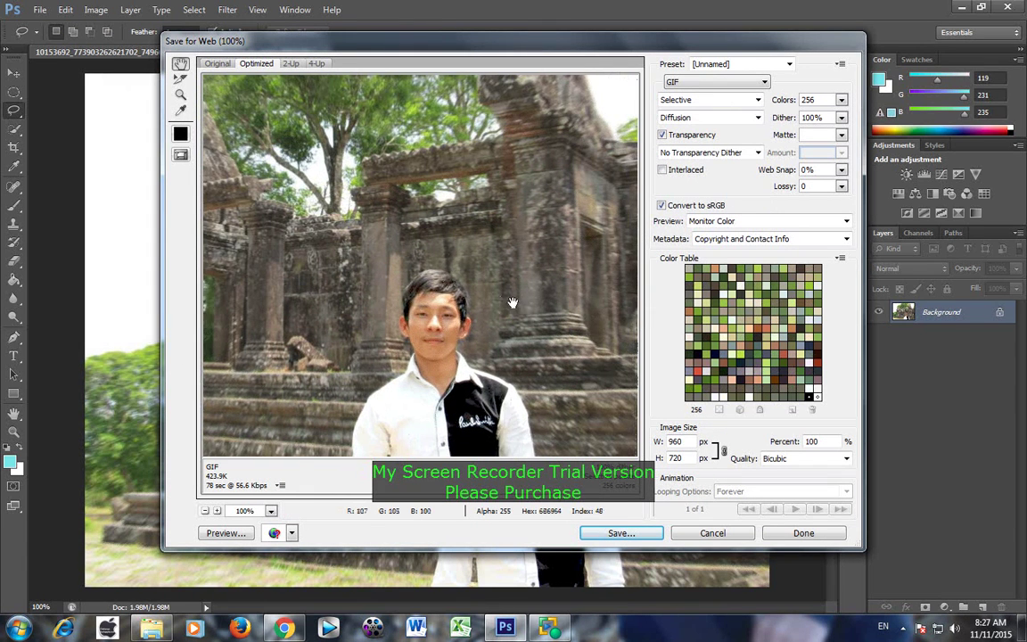
left_click_drag(513, 303, 484, 268)
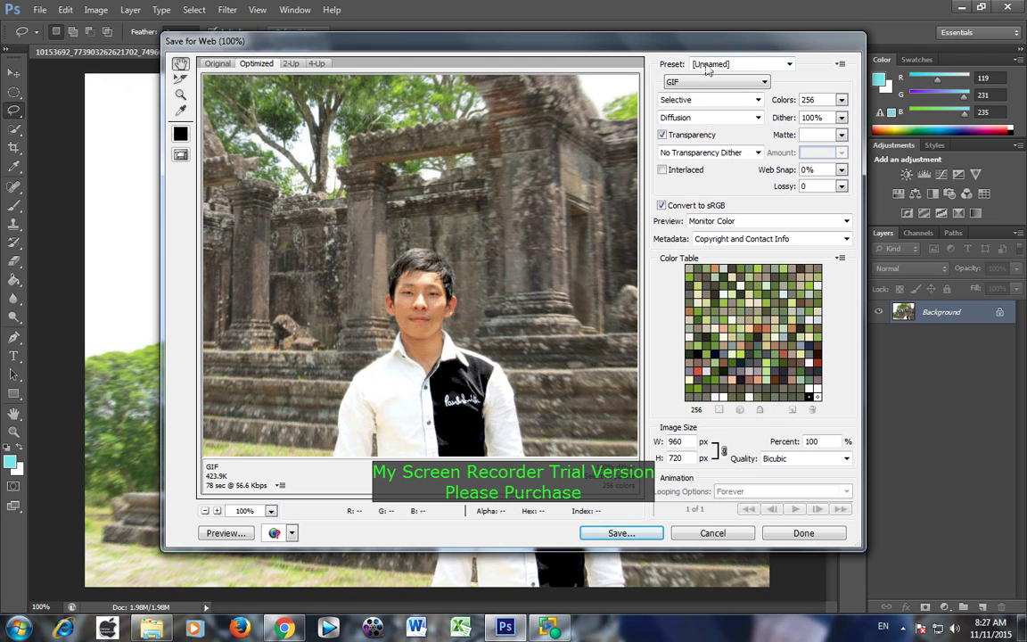
Try the GIF export with No Dither and the Windows color palette
left_click(737, 82)
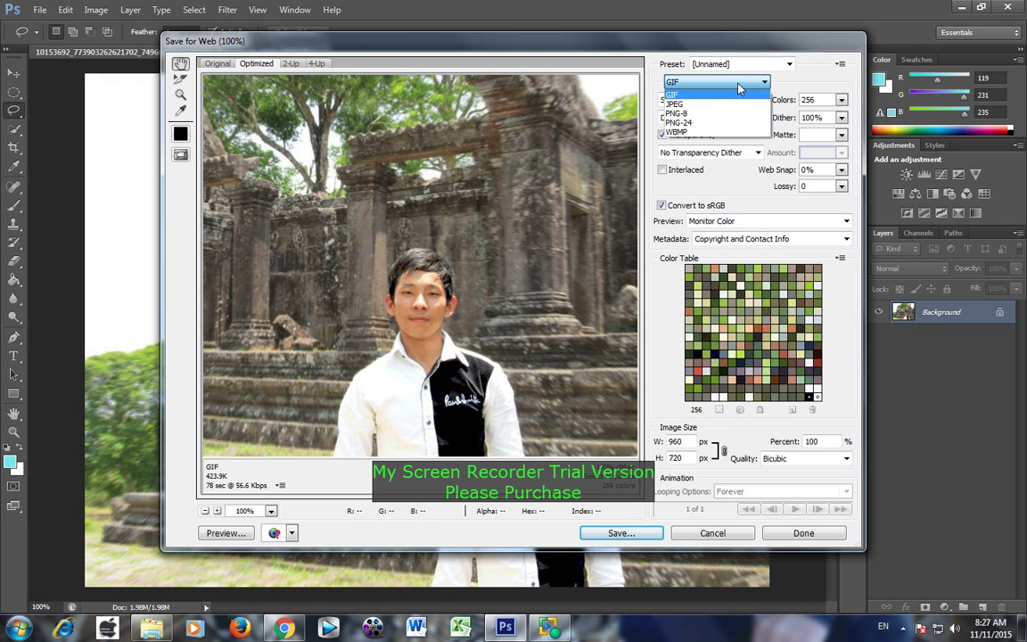
left_click(739, 86)
left_click(745, 101)
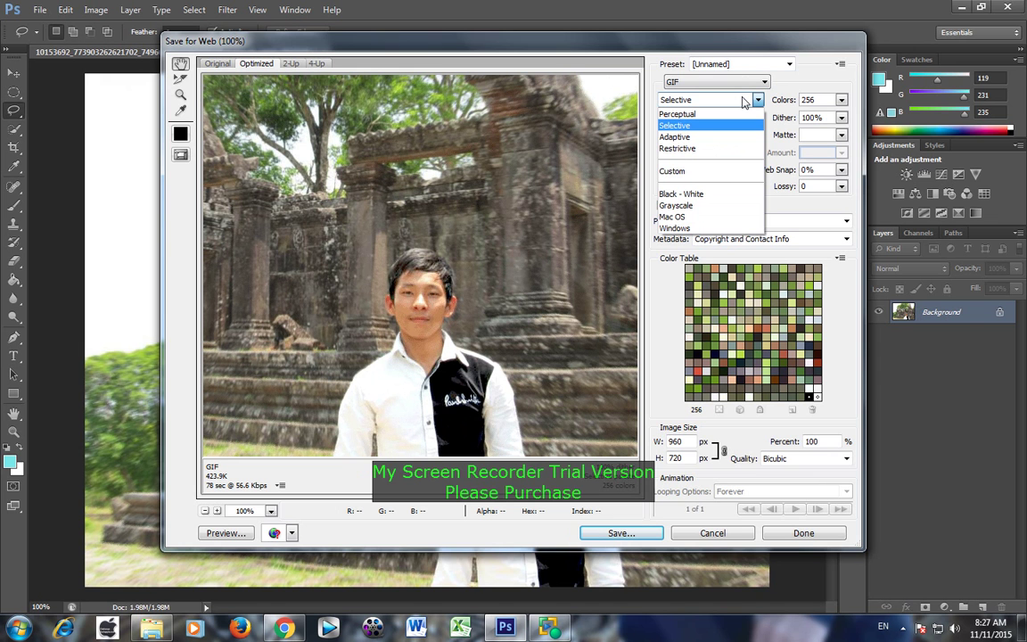
left_click(745, 101)
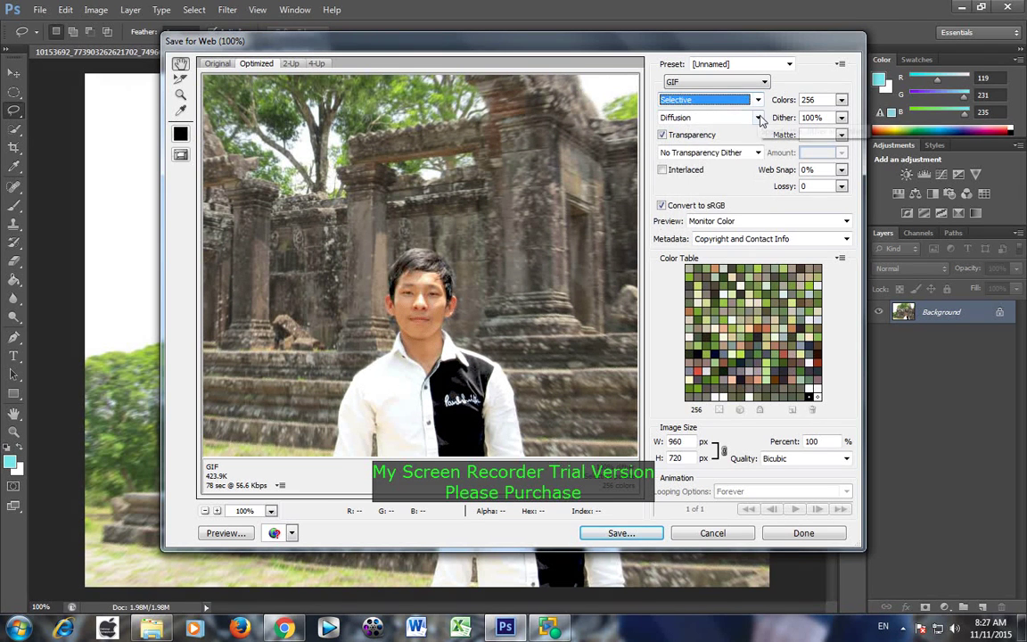
left_click(758, 118)
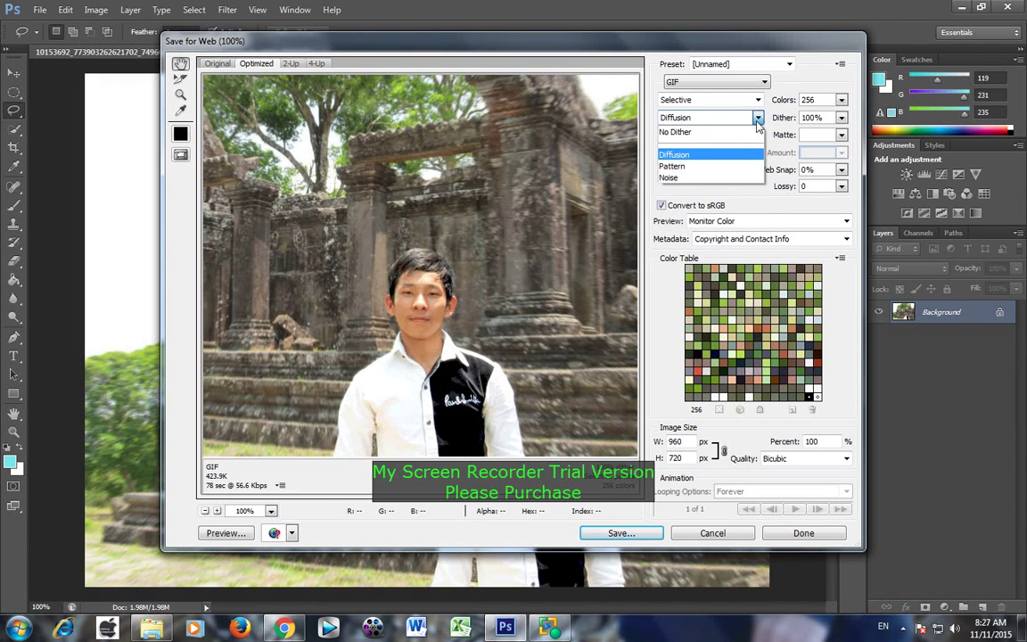
left_click(723, 132)
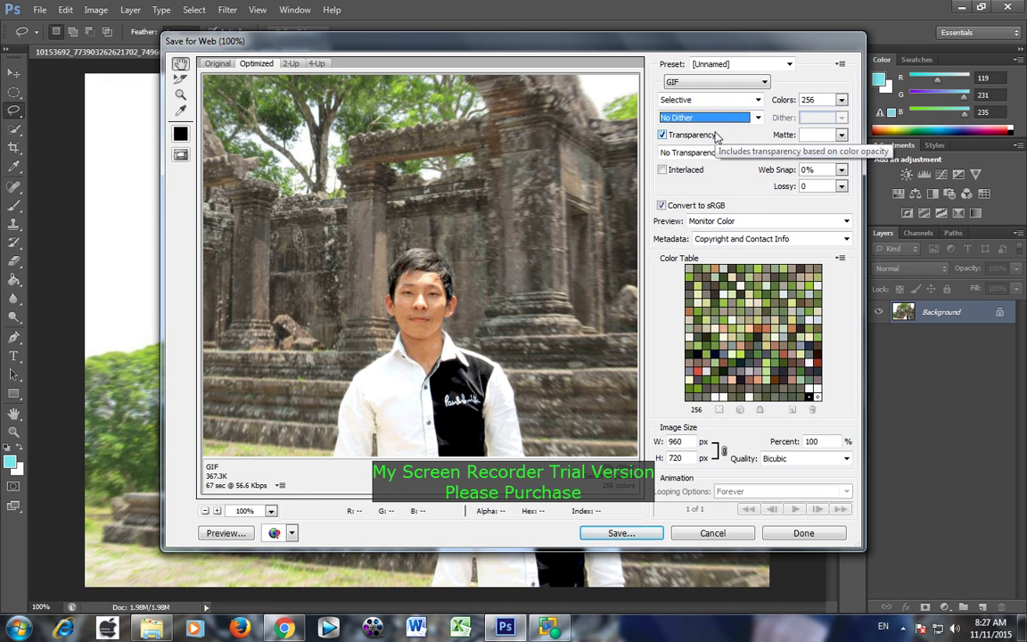
left_click(758, 100)
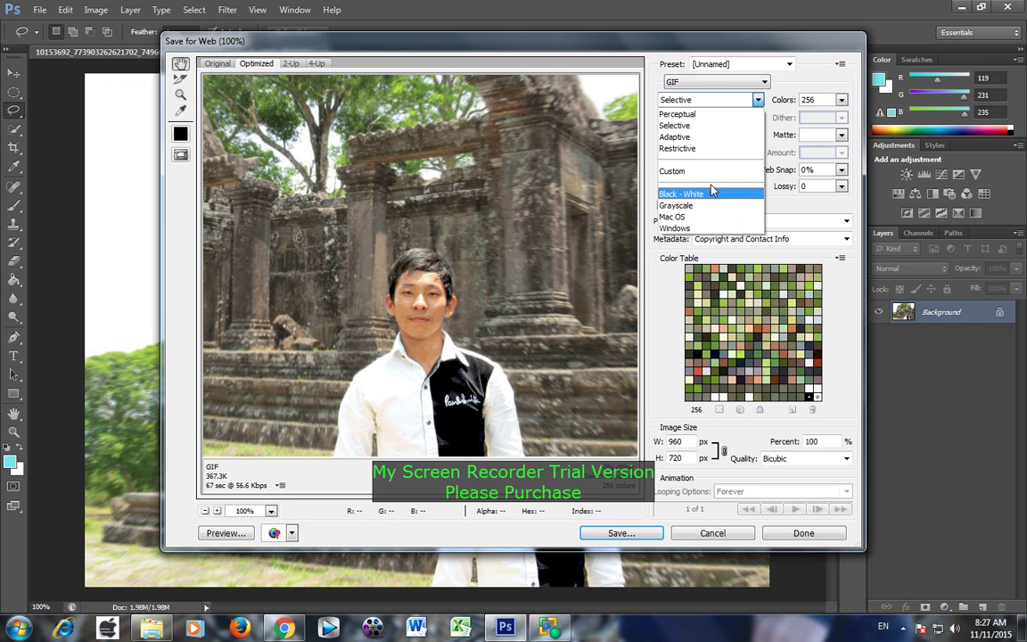
left_click(688, 228)
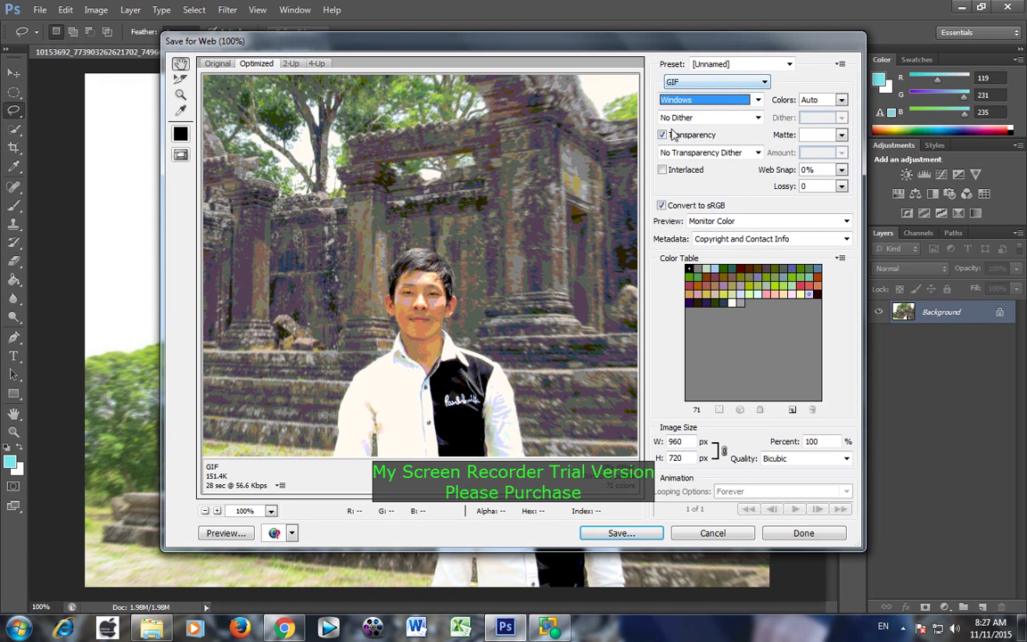
Set the web export format to PNG-24
left_click(718, 82)
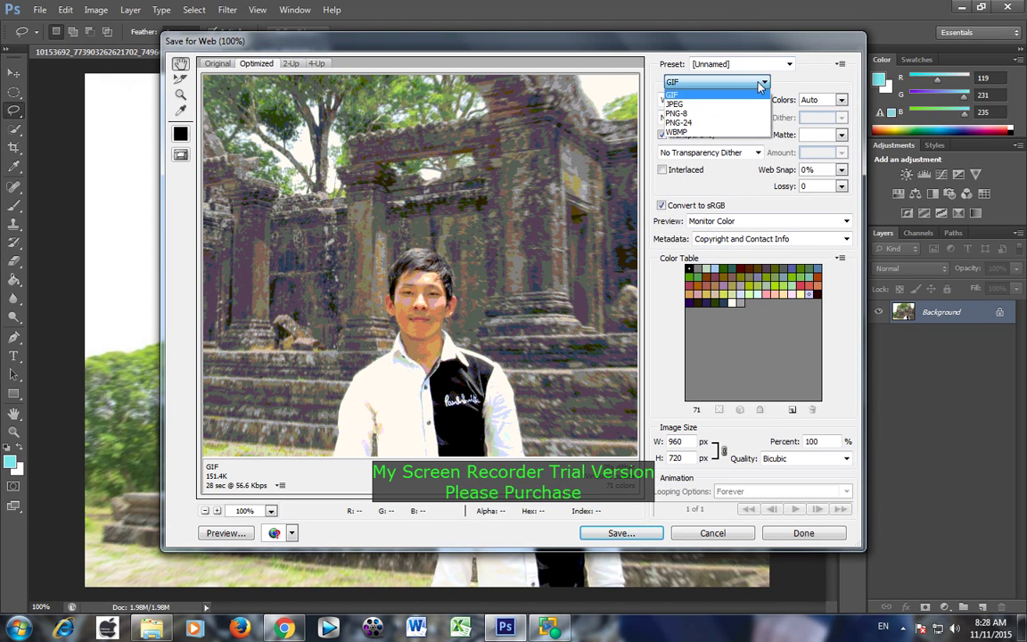
left_click(714, 122)
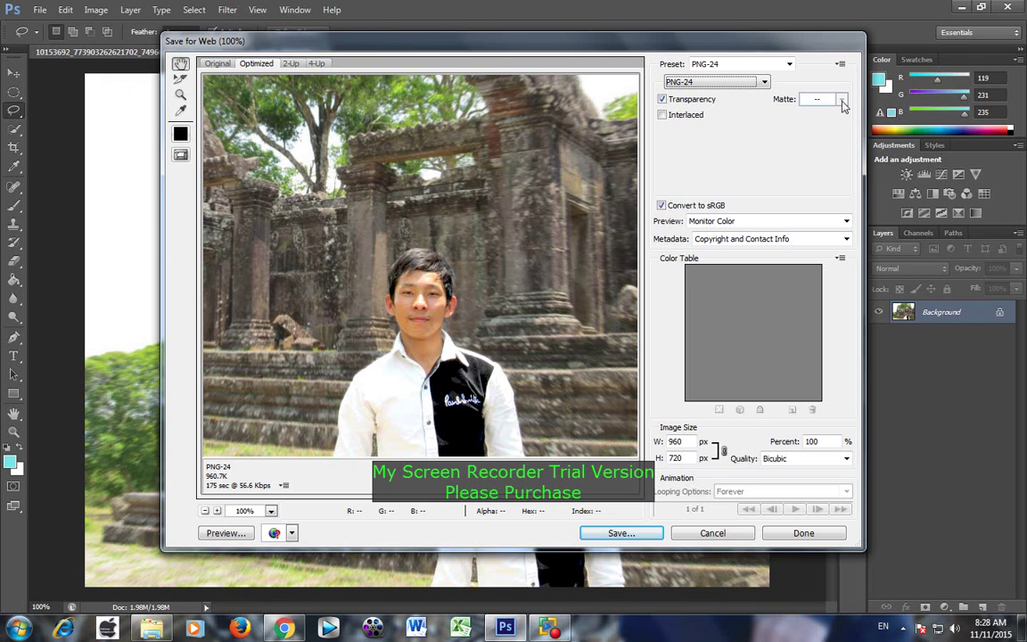
Save the PNG-24 web export of the photo in the "SSI's document" folder under the proposed file name
left_click(790, 66)
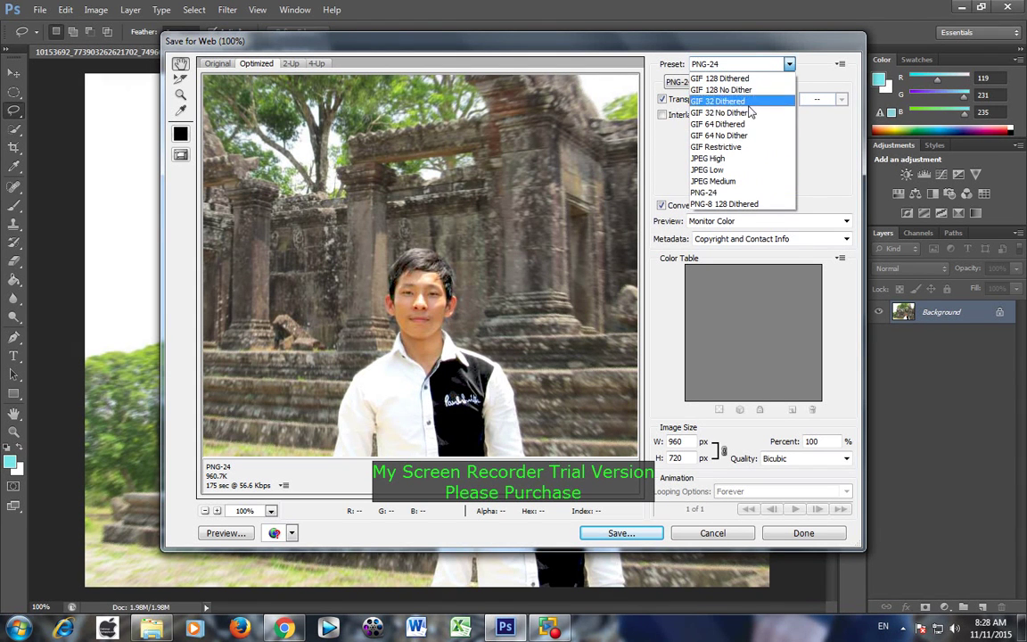
left_click(809, 68)
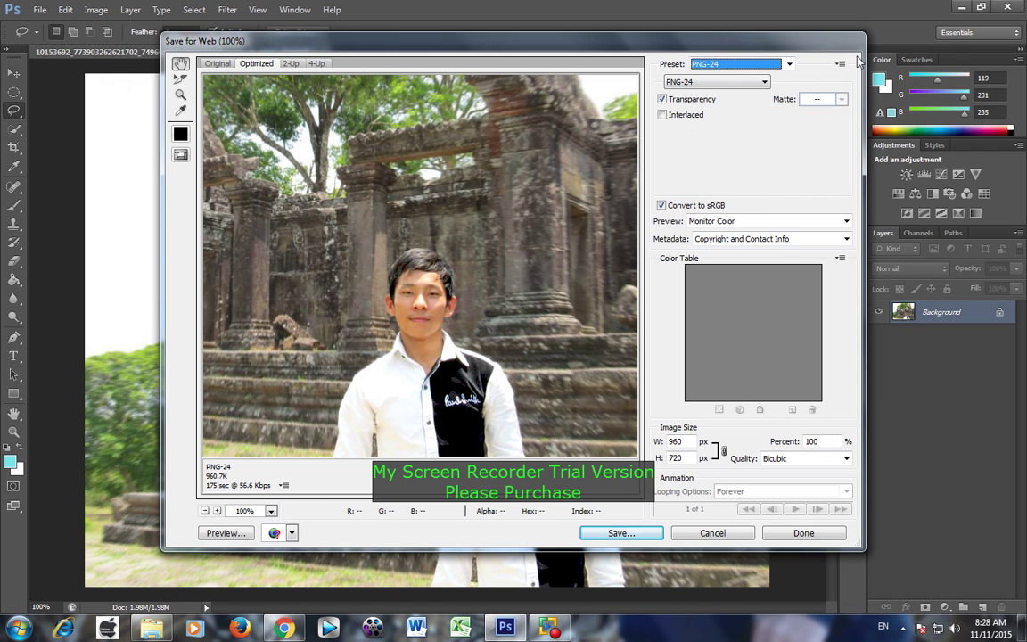
left_click(610, 534)
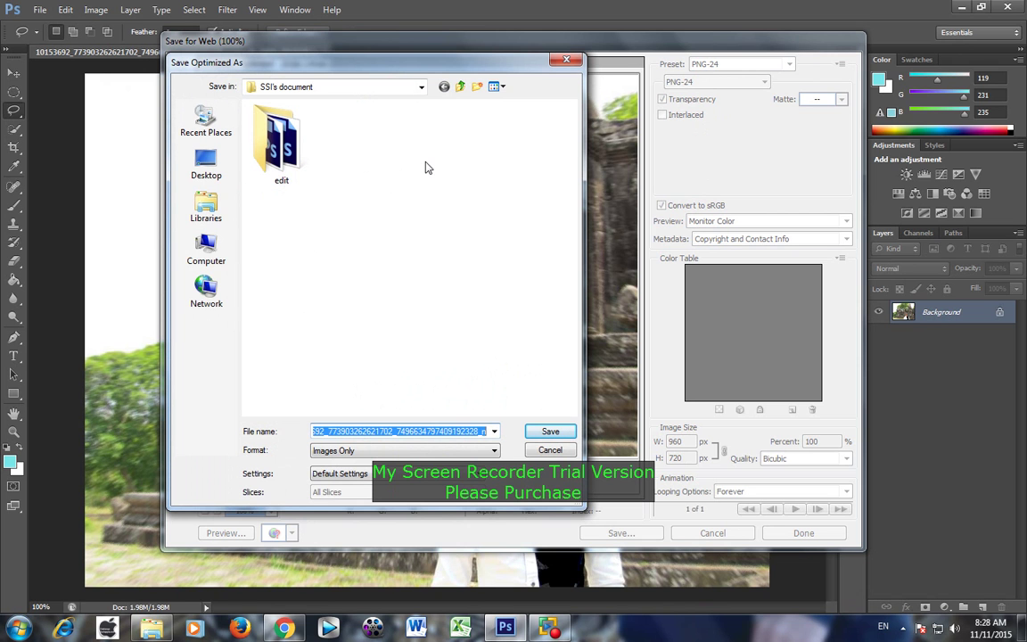
left_click(536, 433)
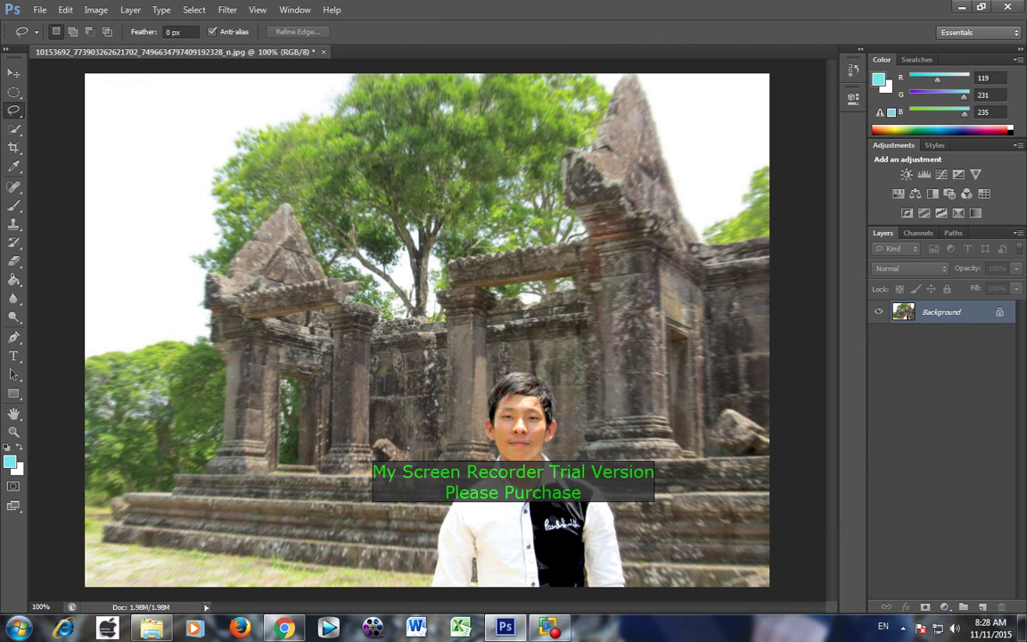
Switch to the "SSI's document" folder in Windows Explorer, view the original and exported temple photos in Windows Photo Viewer, and return to Photoshop
left_click(152, 630)
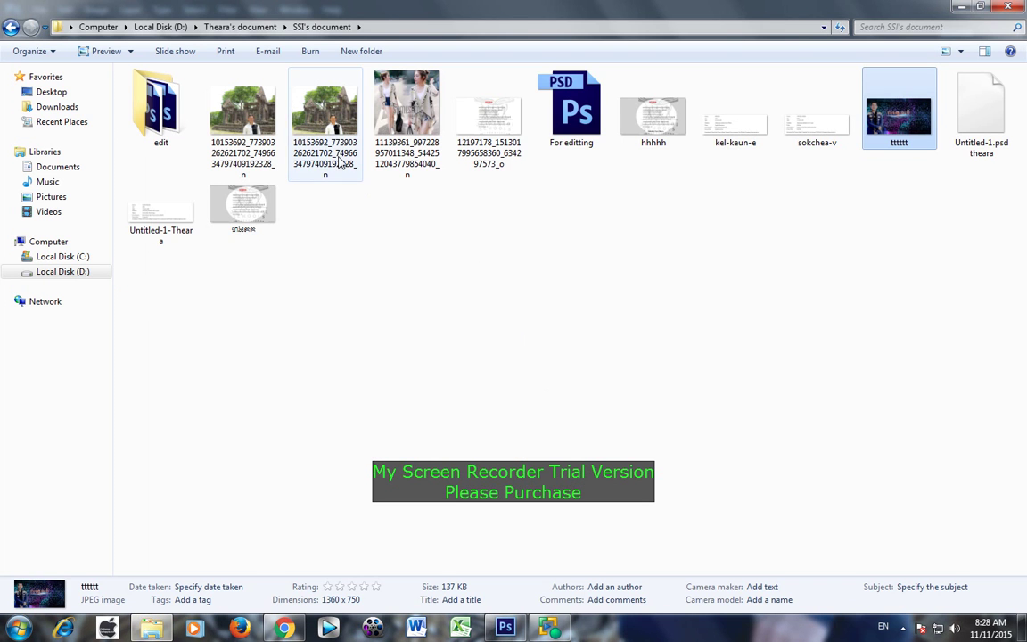
left_click(325, 133)
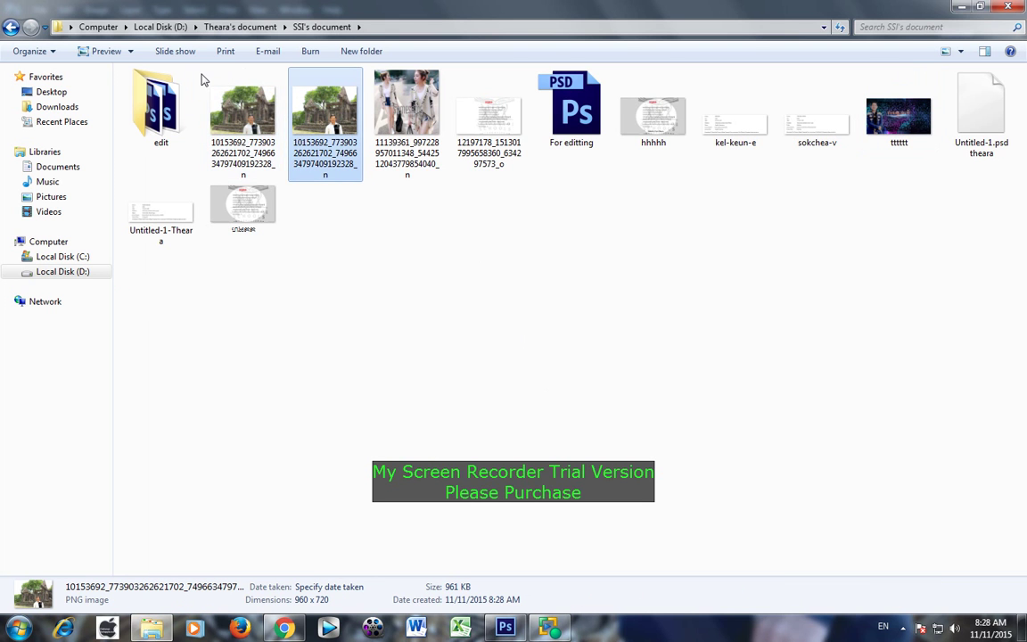
left_click_drag(207, 80, 354, 107)
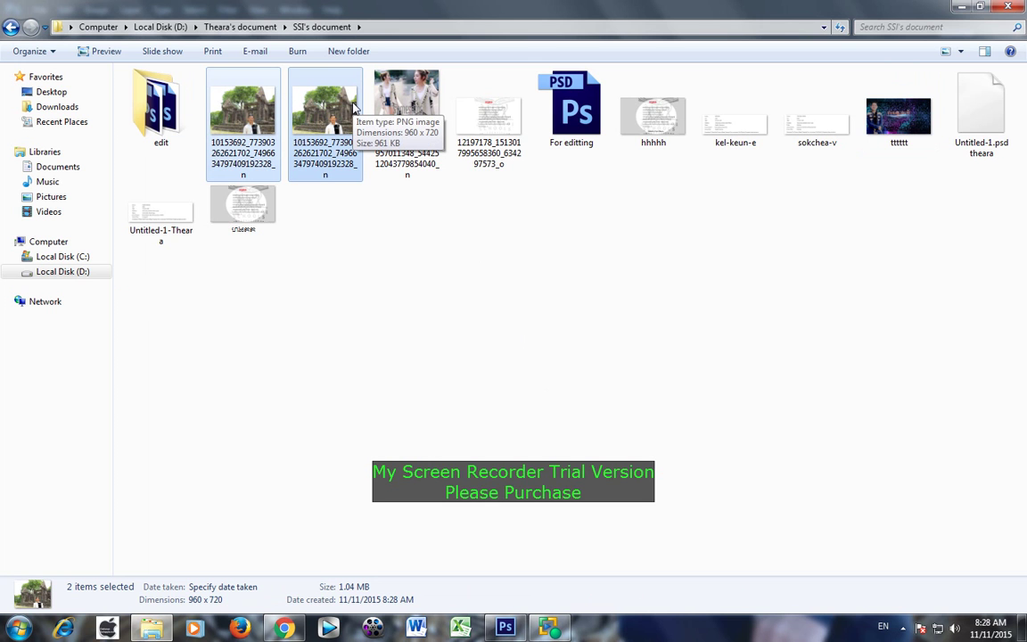
double_click(354, 106)
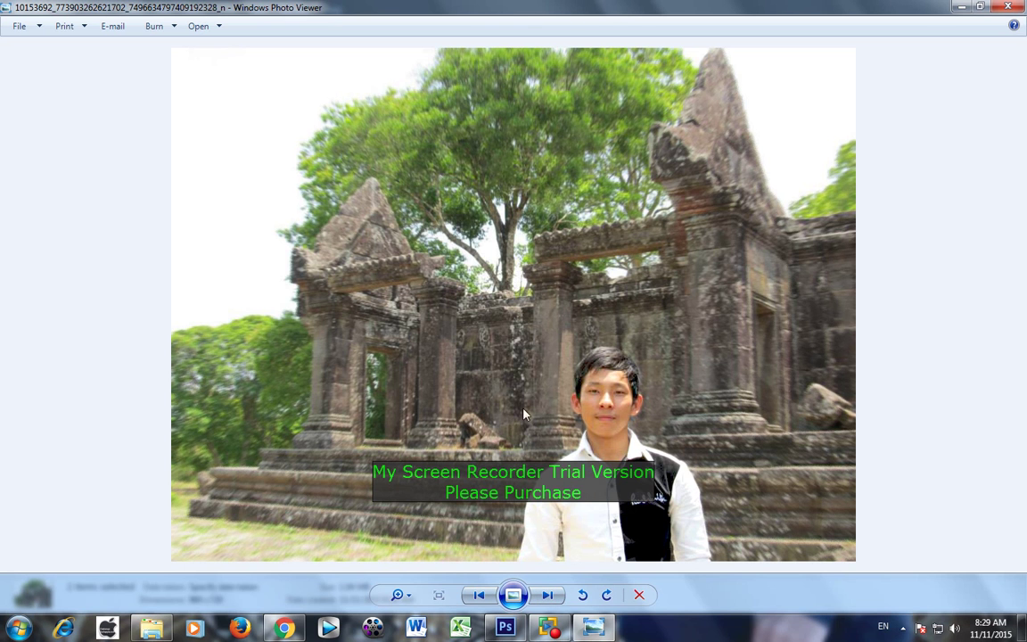
left_click(975, 6)
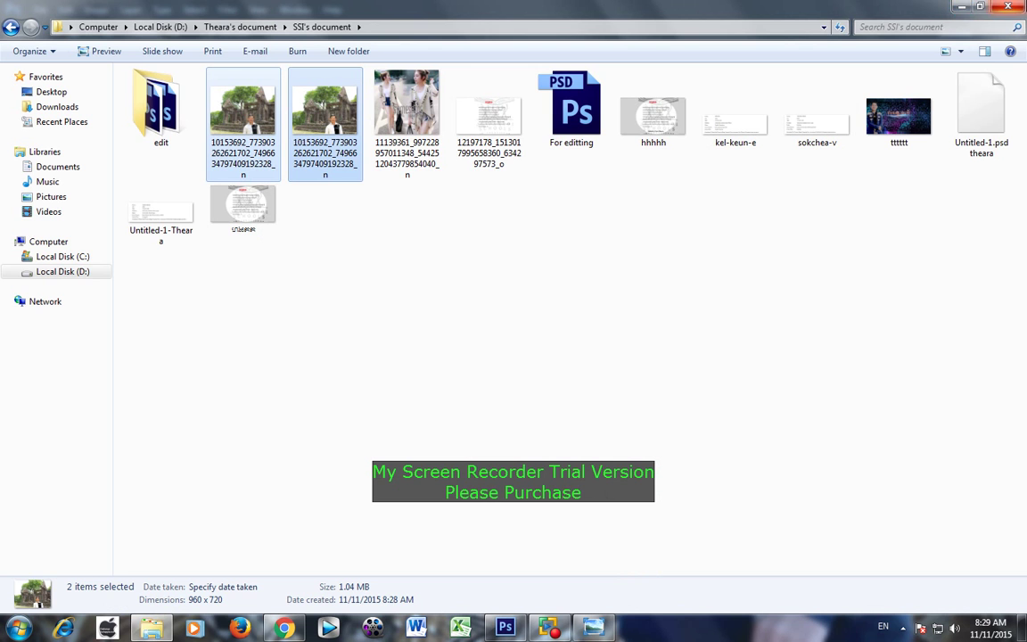
left_click(1011, 7)
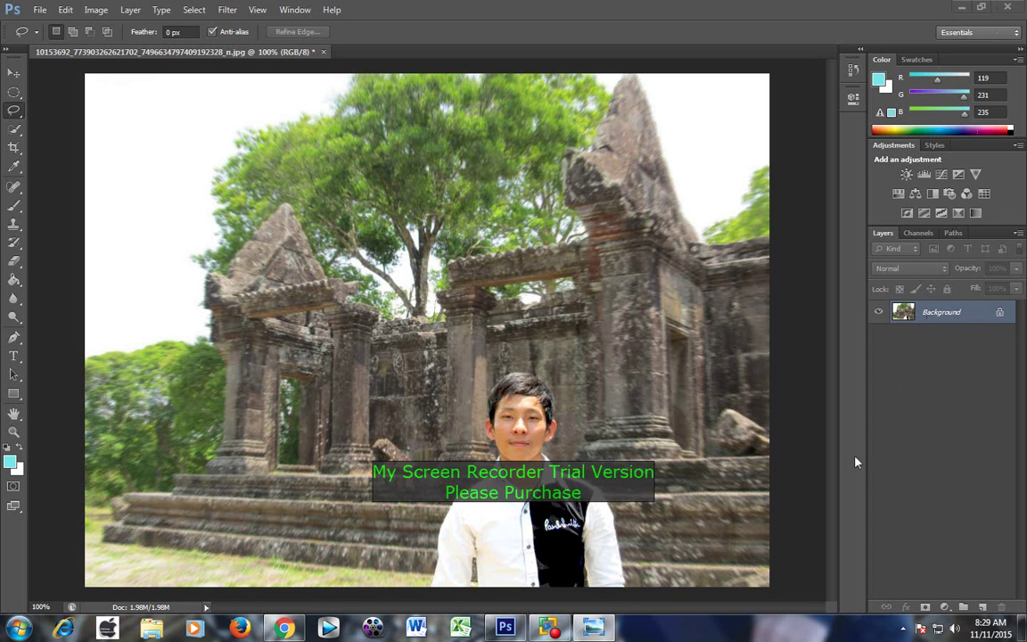
mouse_move(594, 627)
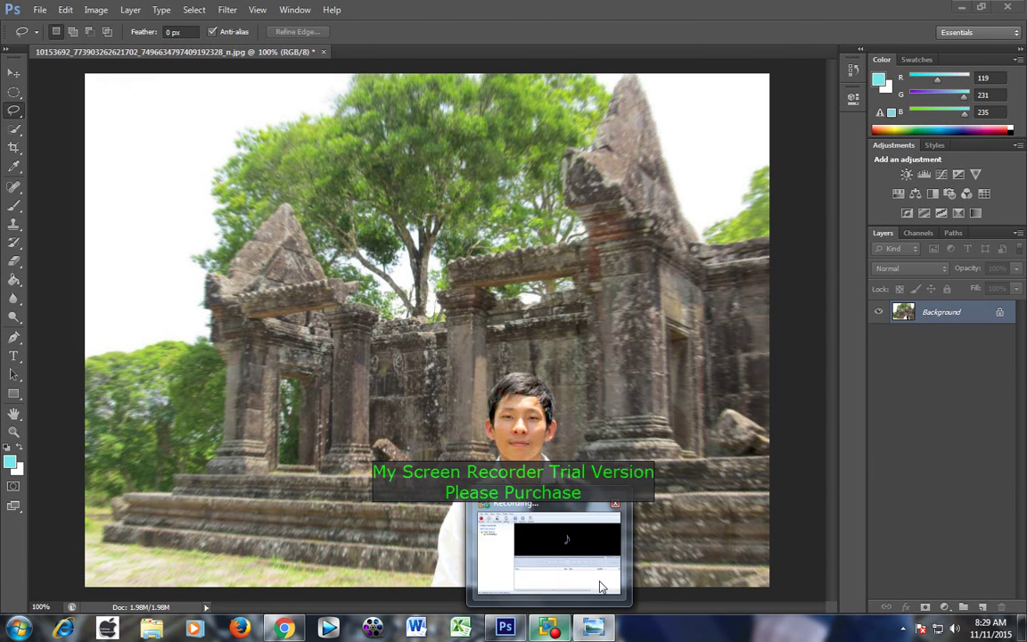
mouse_move(604, 583)
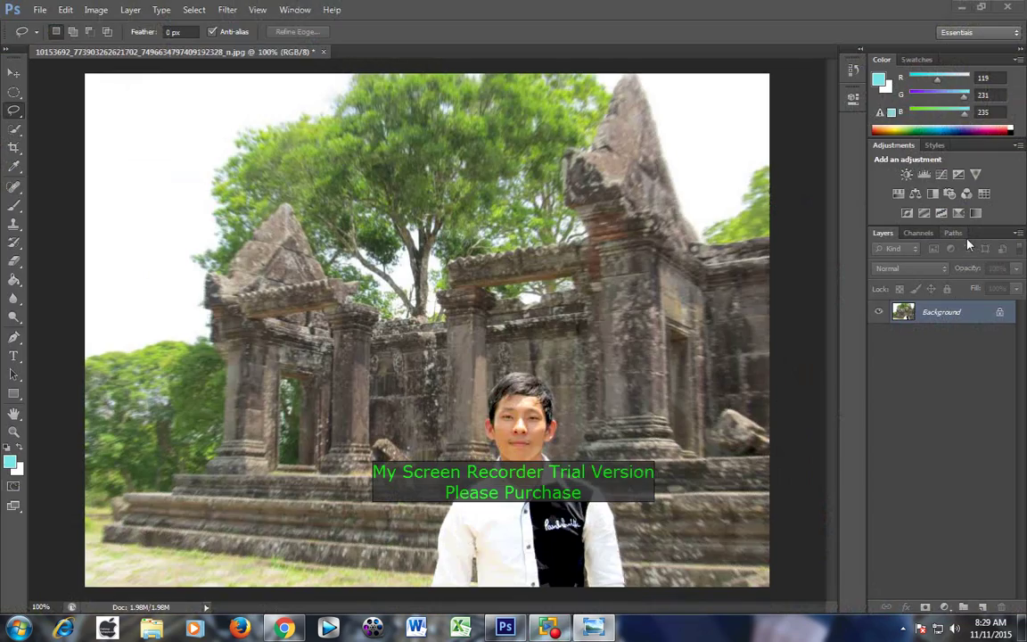